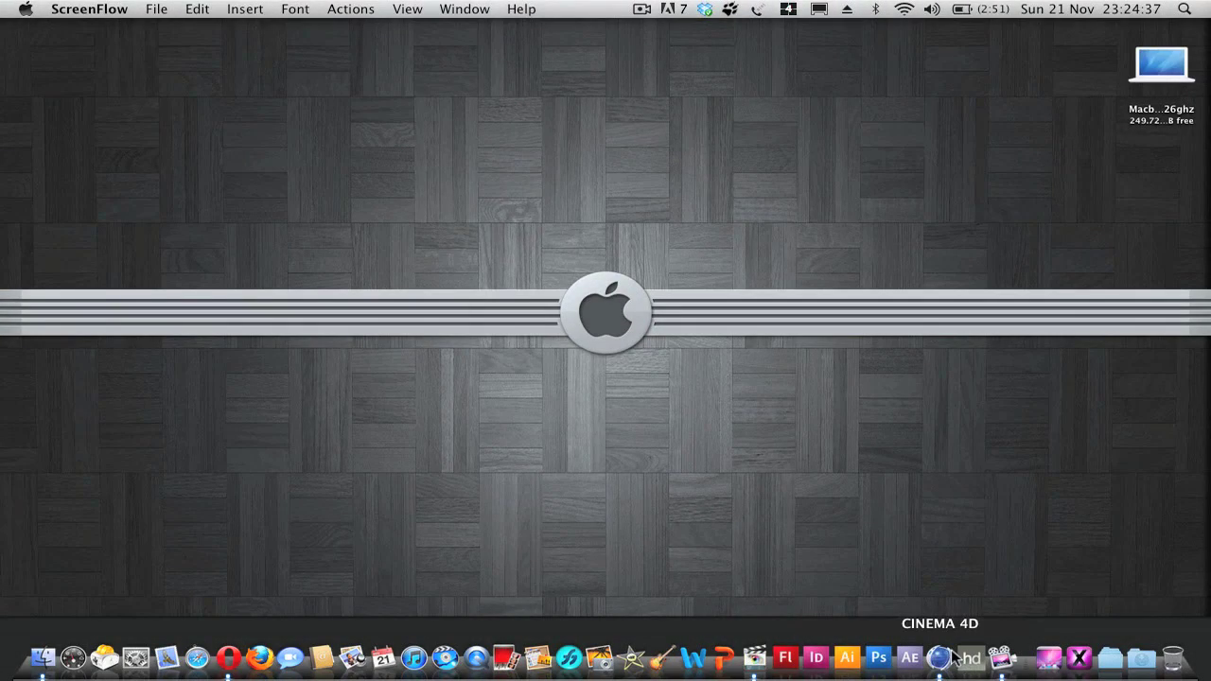
Step: Bring the RENDER text scene forward, play the camera animation to frame 89 and test-render the view
left_click(949, 659)
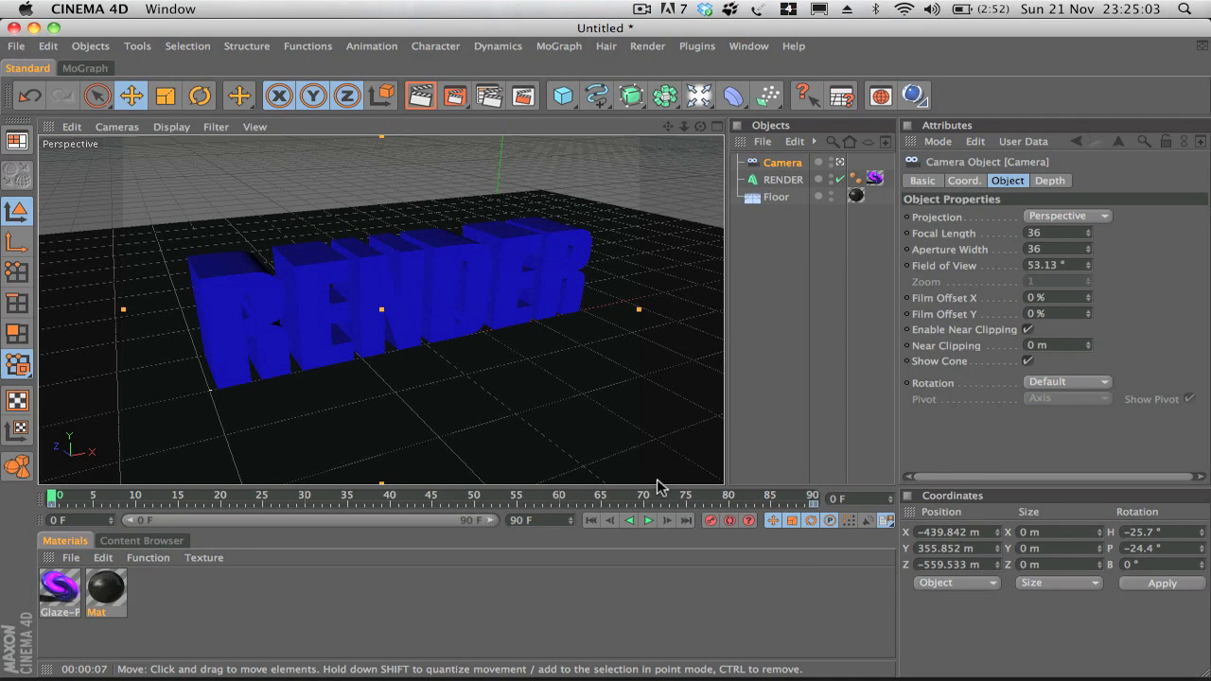
left_click(649, 521)
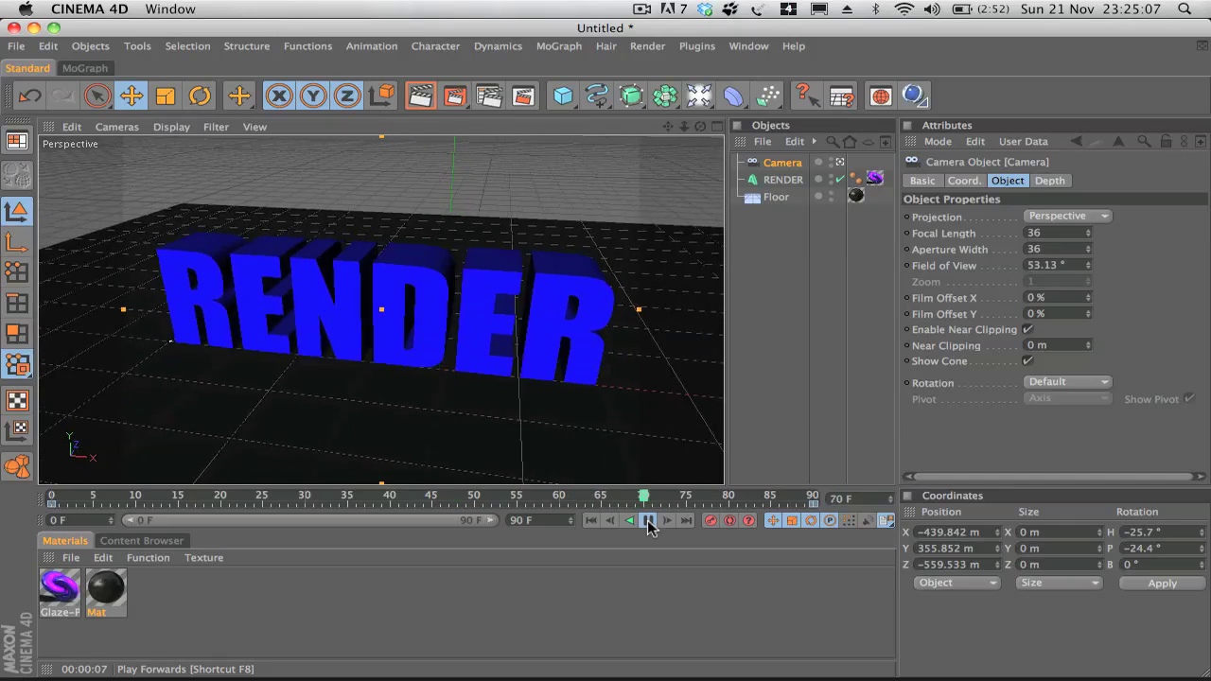
left_click(649, 524)
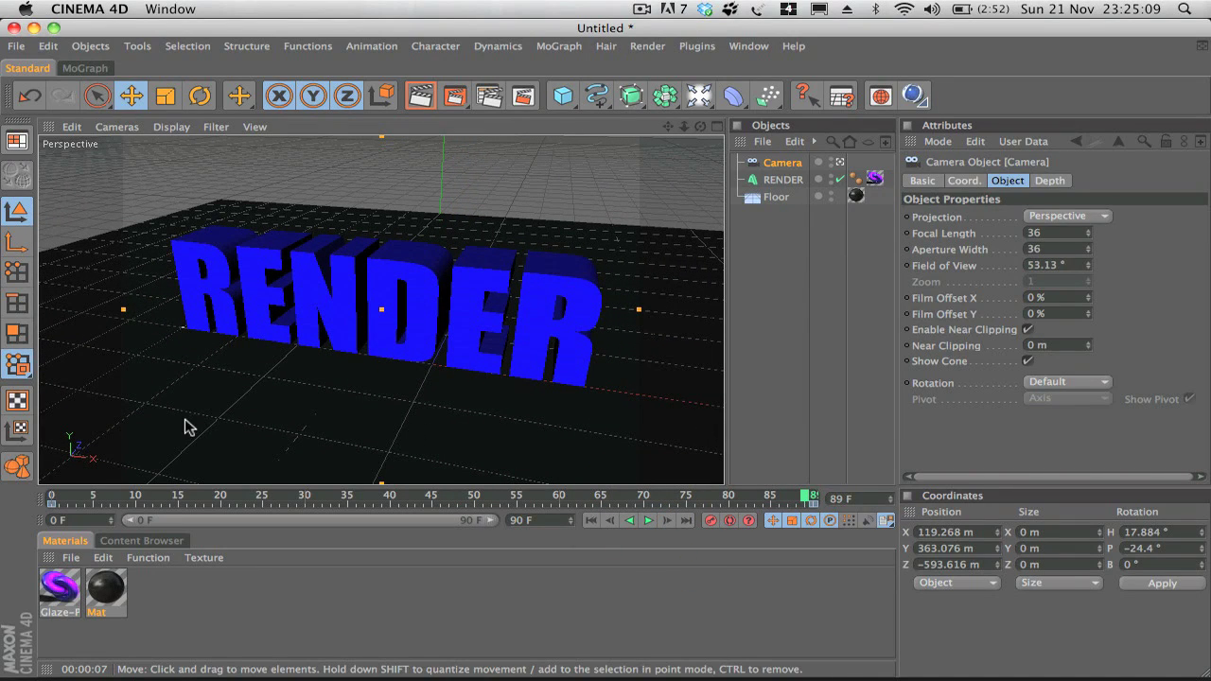
left_click(423, 97)
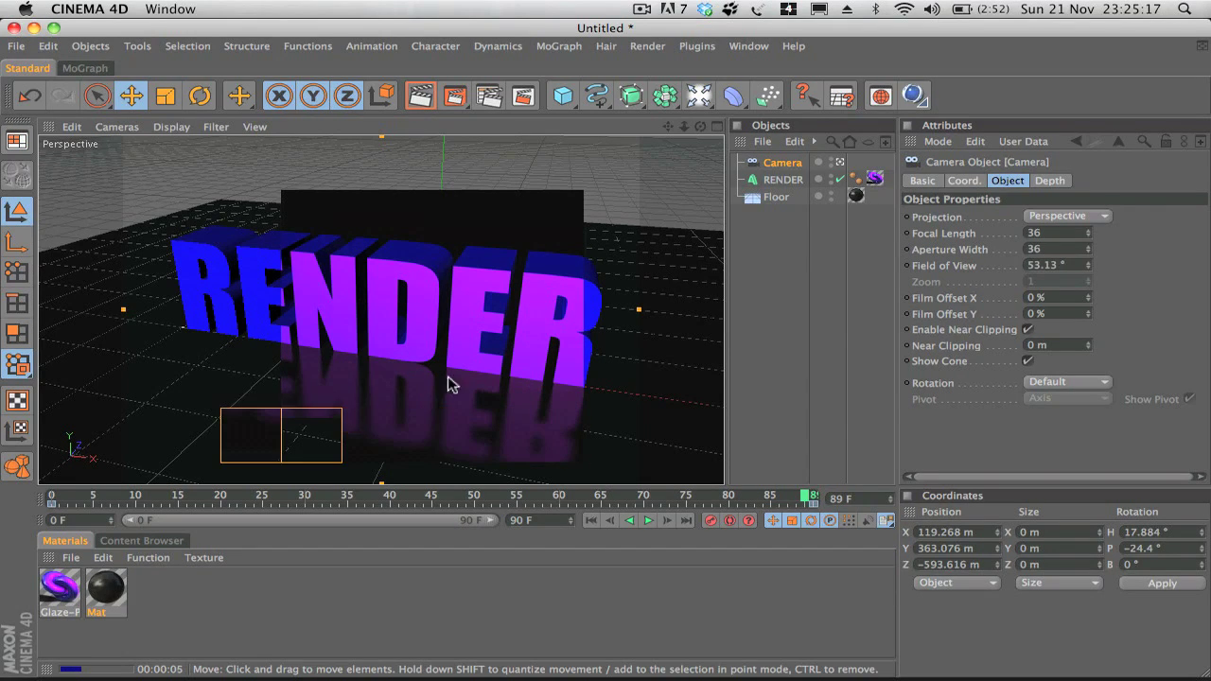
Step: Clear the test render from the viewport and deselect the RENDER text object
left_click(444, 289)
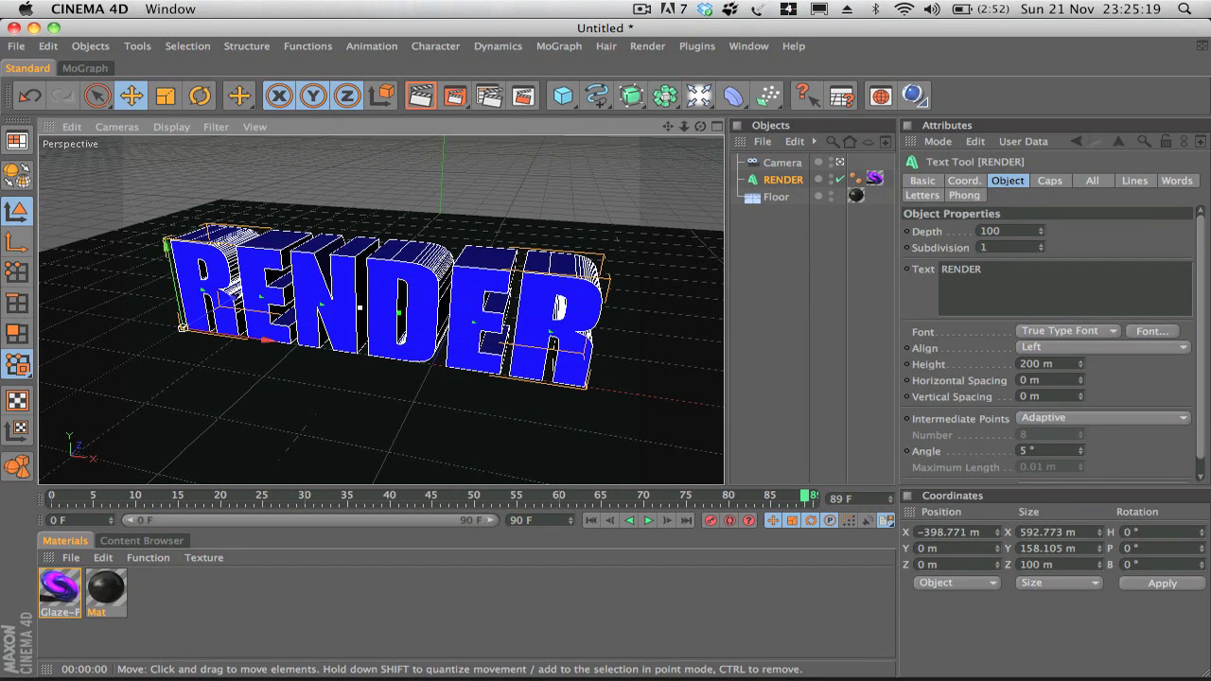
left_click(209, 275)
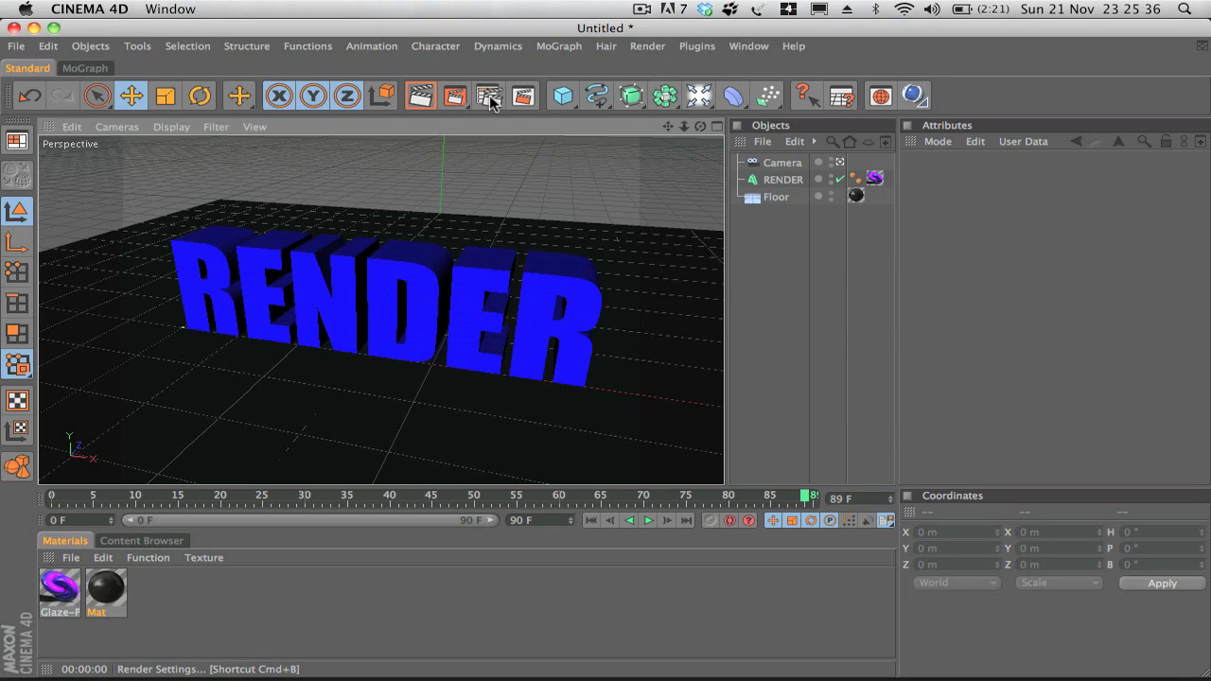
Step: Open Render Settings, move the dialog aside, and browse Options, Anti-Aliasing and Multi-Pass to reach Save
left_click(492, 97)
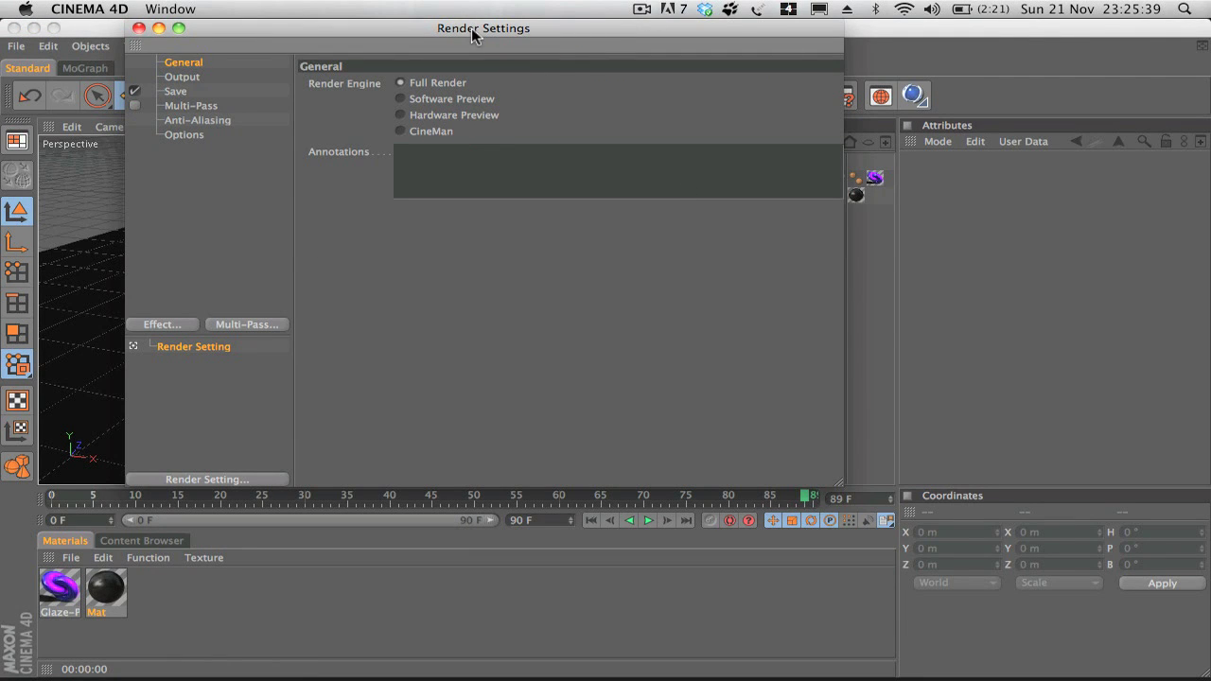
left_click_drag(473, 35, 579, 94)
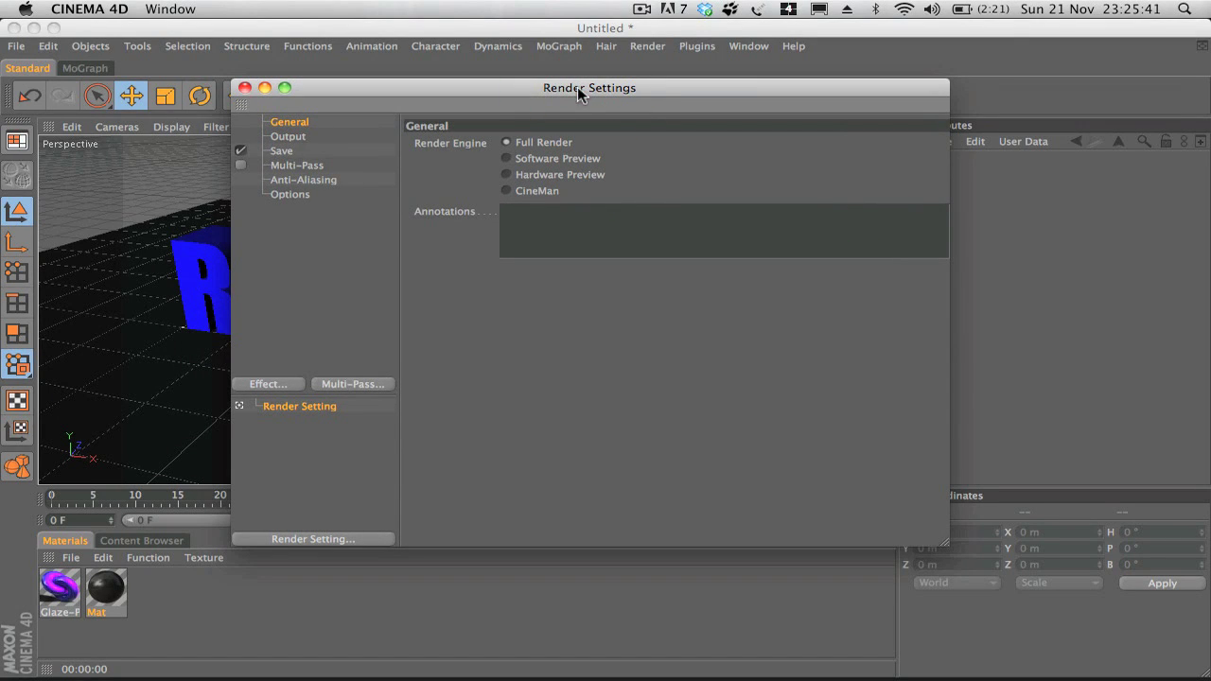
left_click(290, 195)
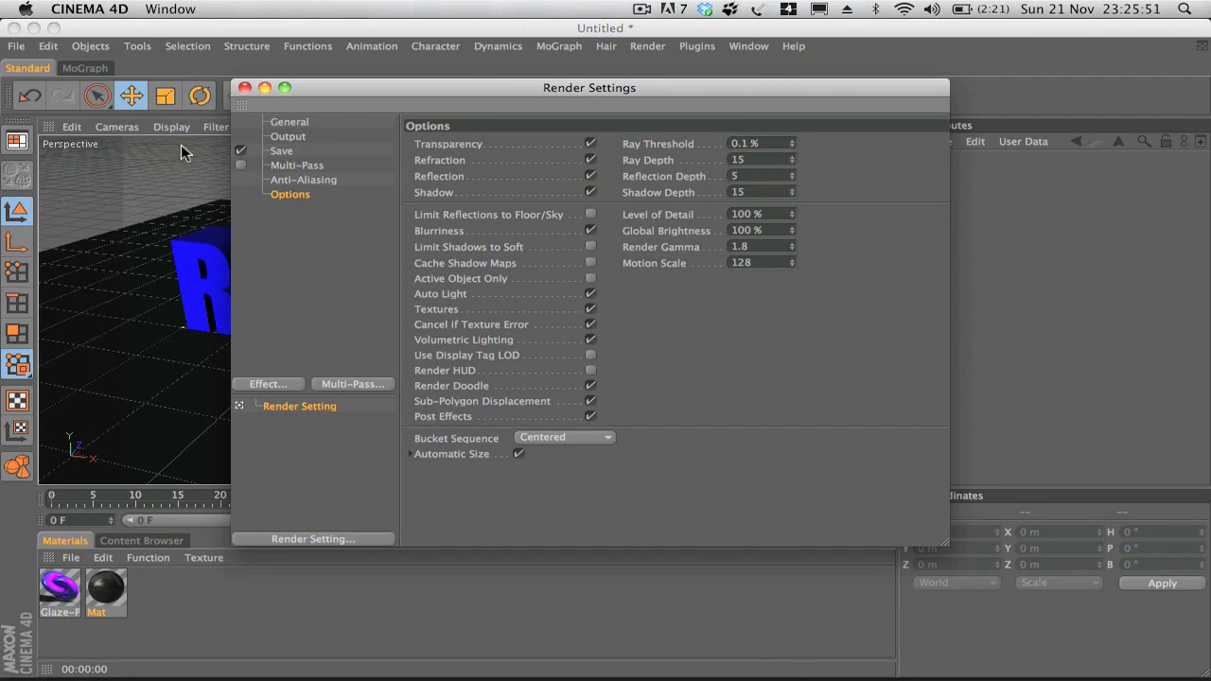
left_click(299, 181)
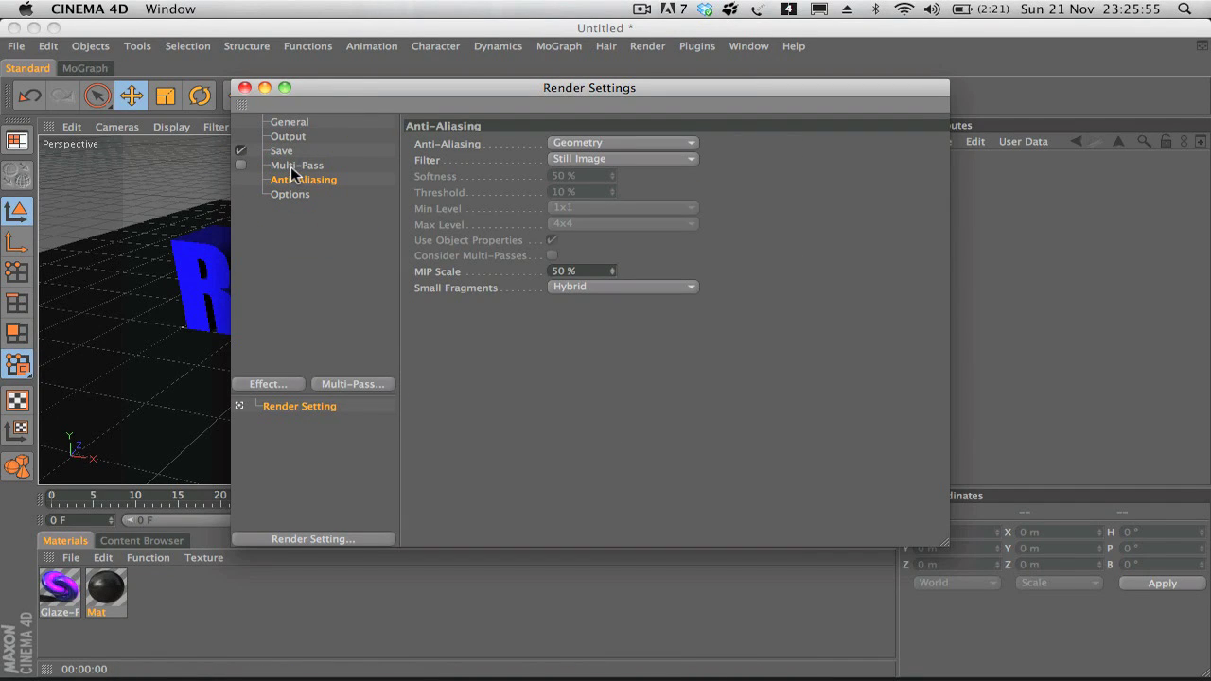
left_click(293, 168)
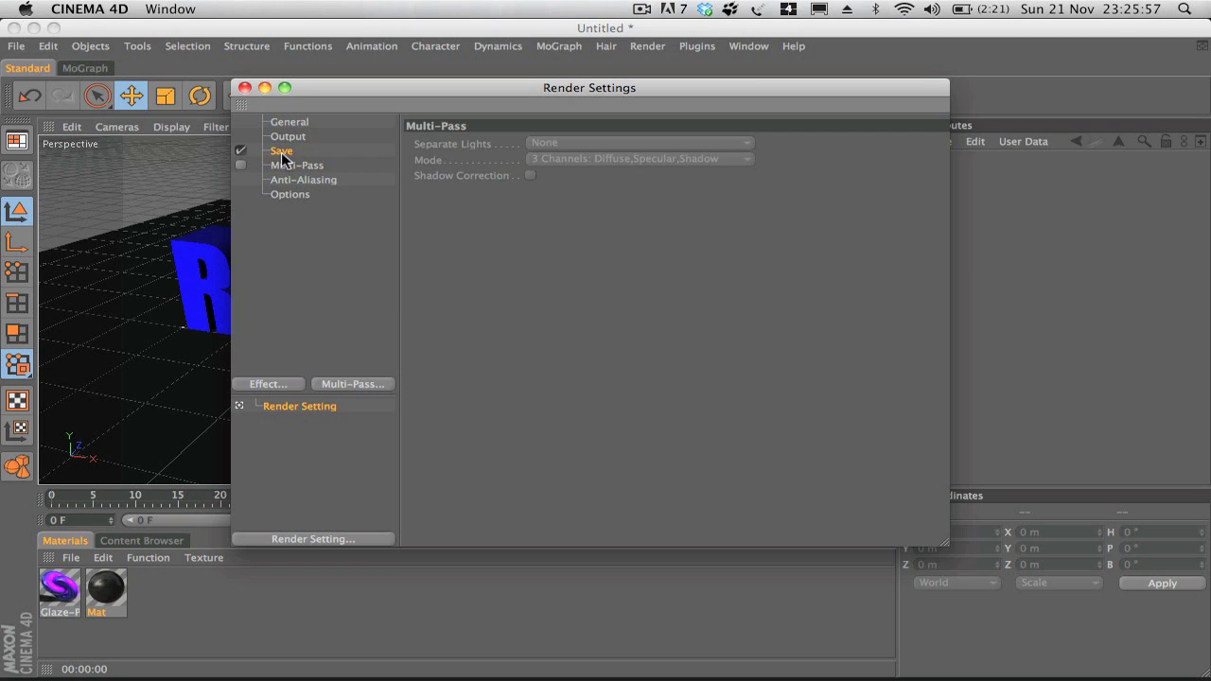
left_click(281, 153)
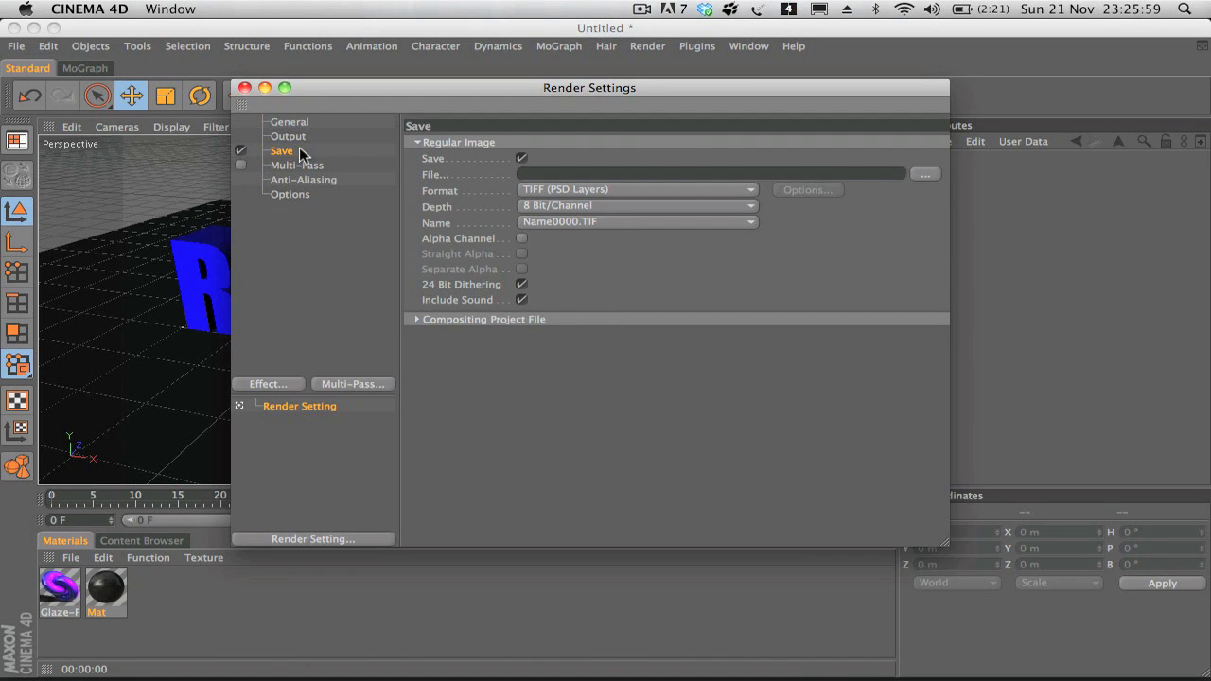
Step: Name the render output file RenderTest and save it to the Desktop
left_click(925, 174)
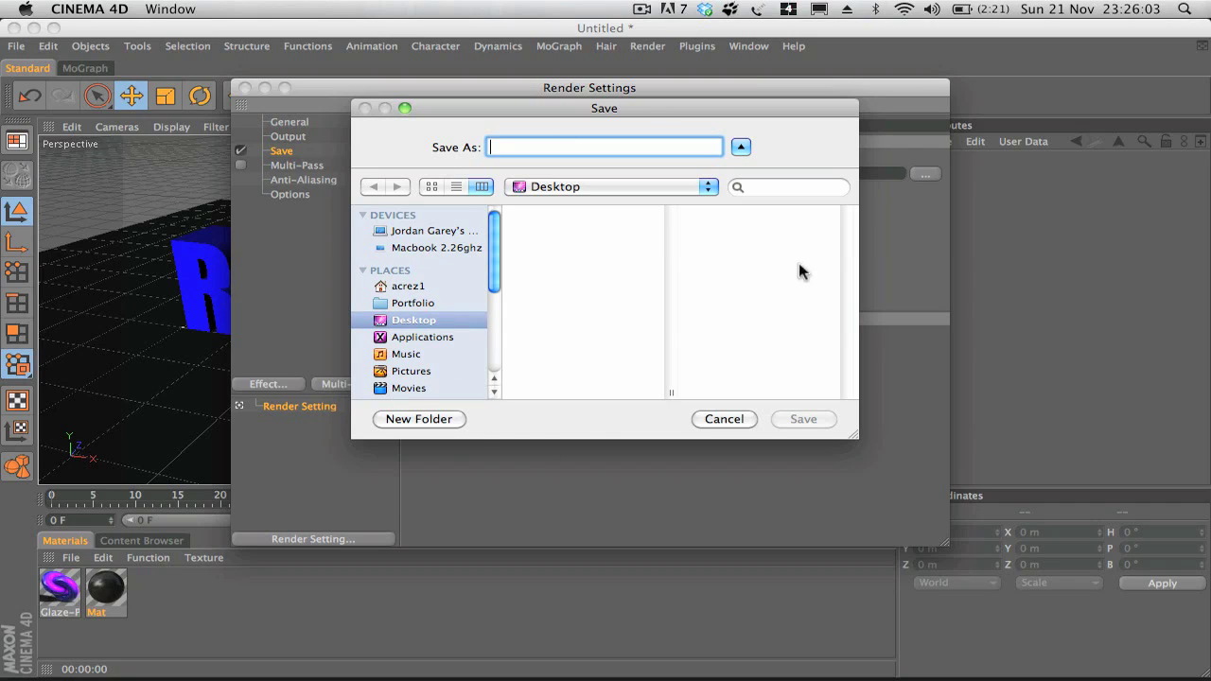
key("shift")
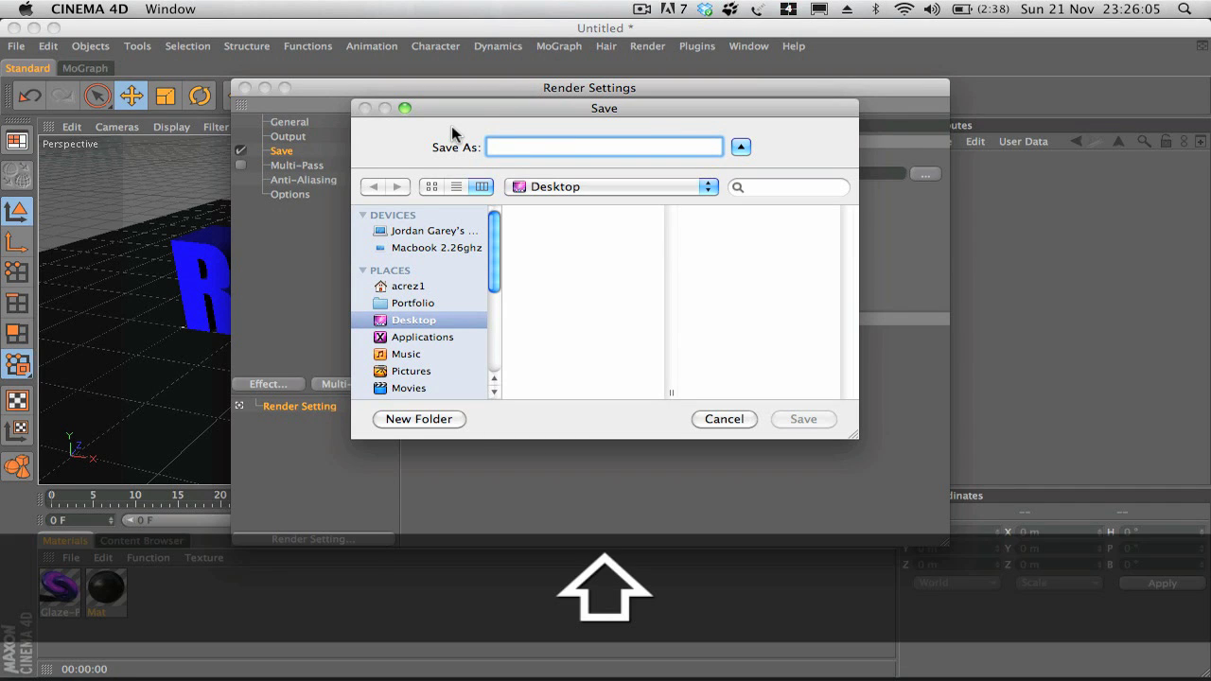
type("Rende")
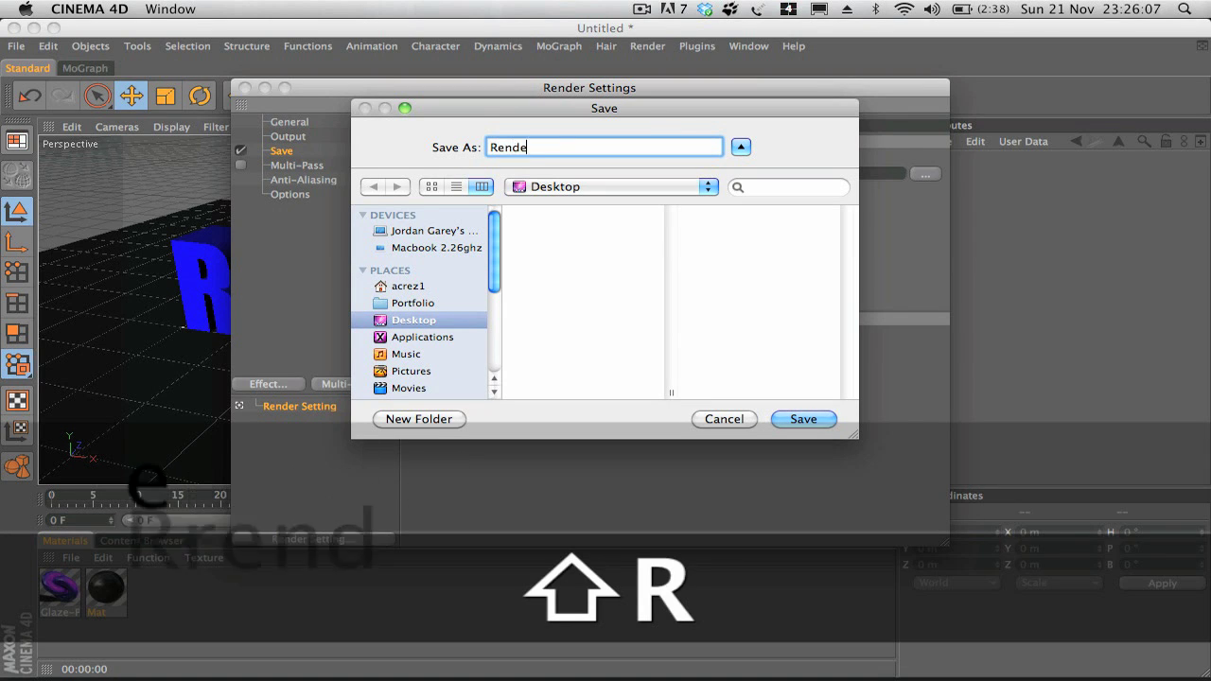
type("rTest")
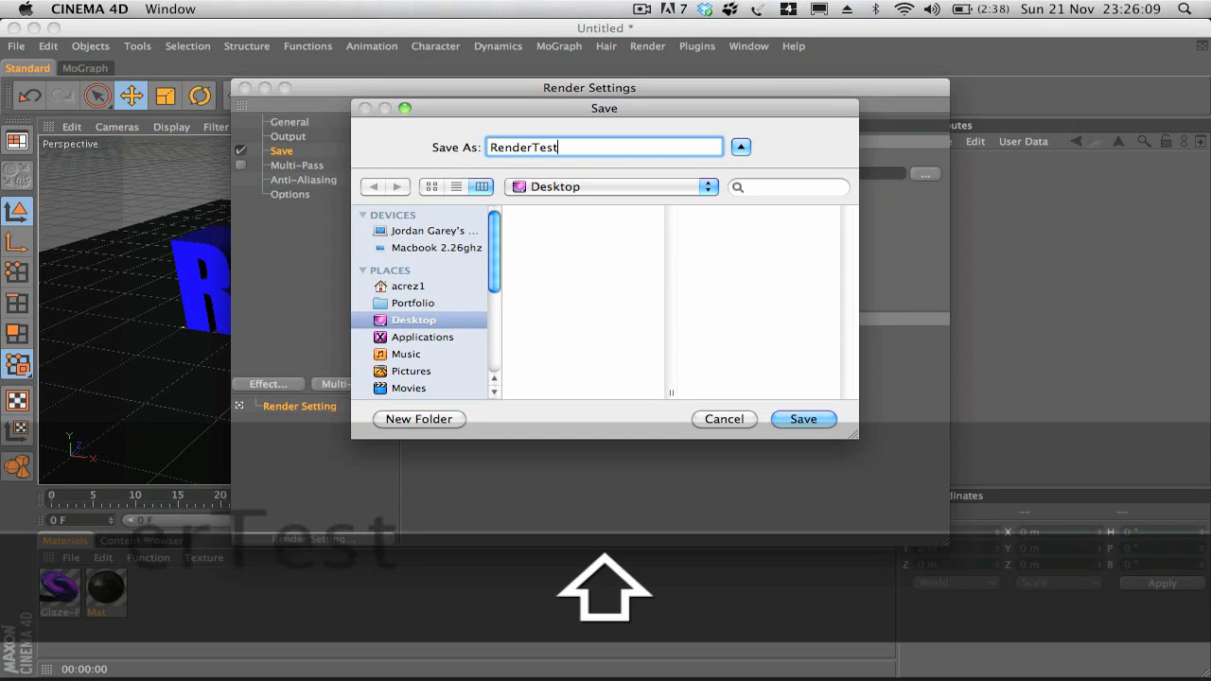
key("Return")
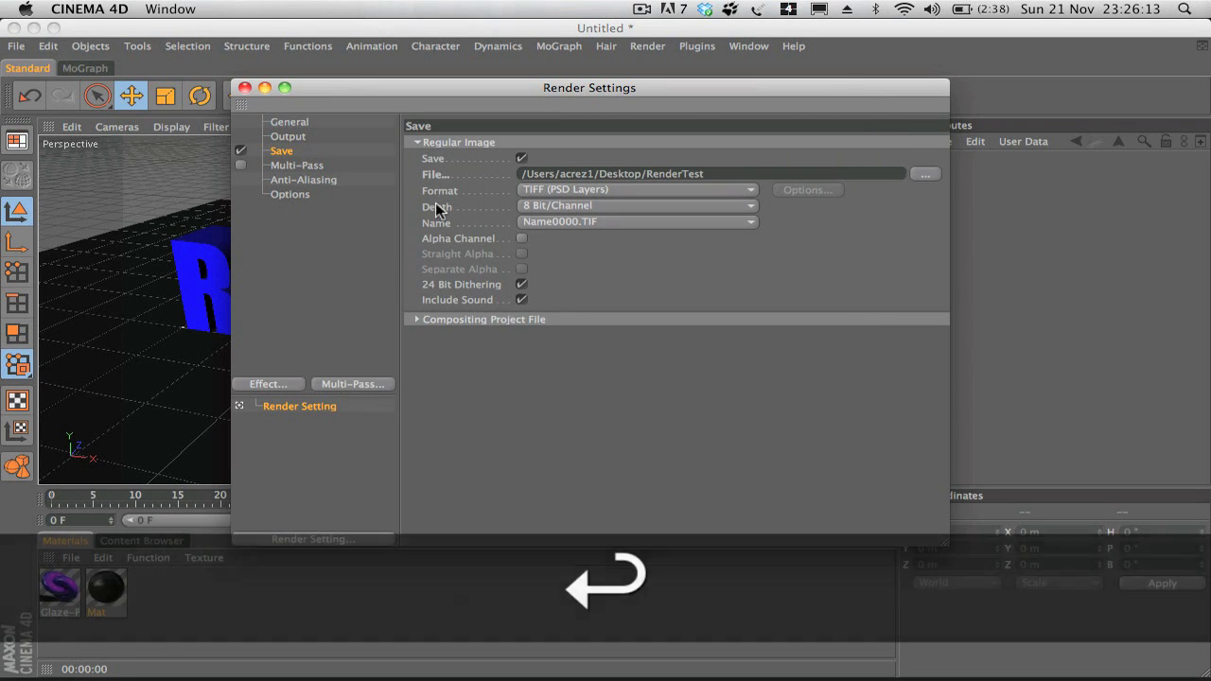
left_click(561, 189)
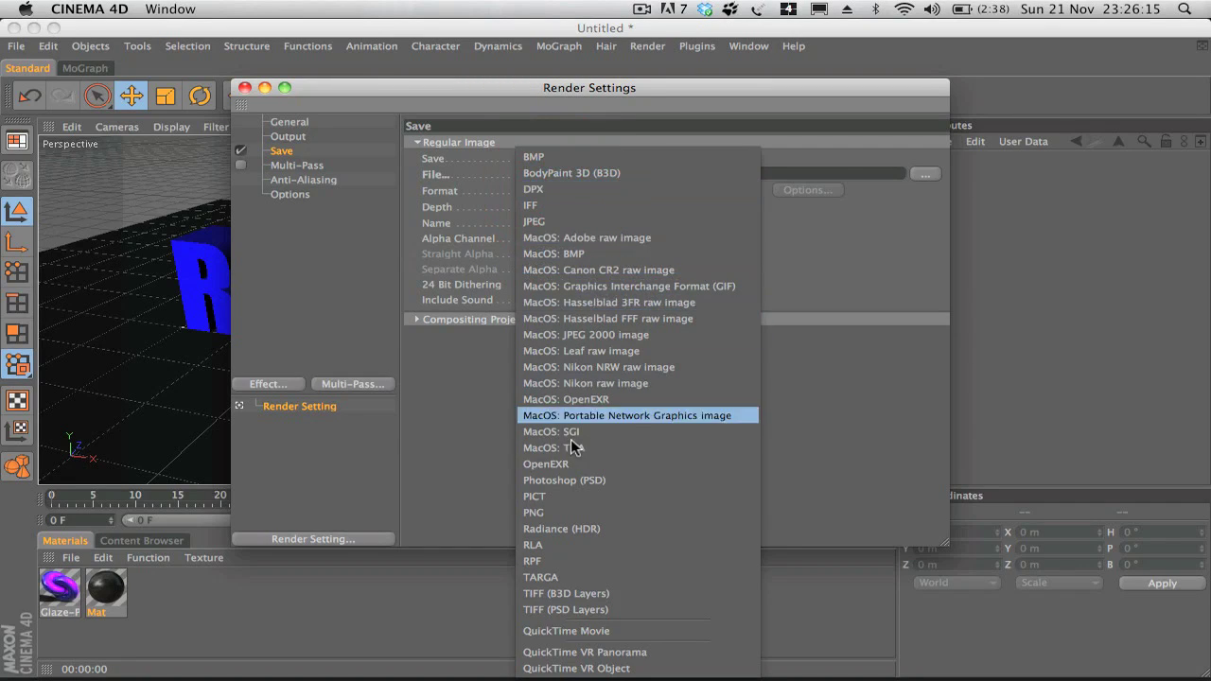
Step: Set the output format to QuickTime Movie with H.264 compression at Best quality
left_click(577, 631)
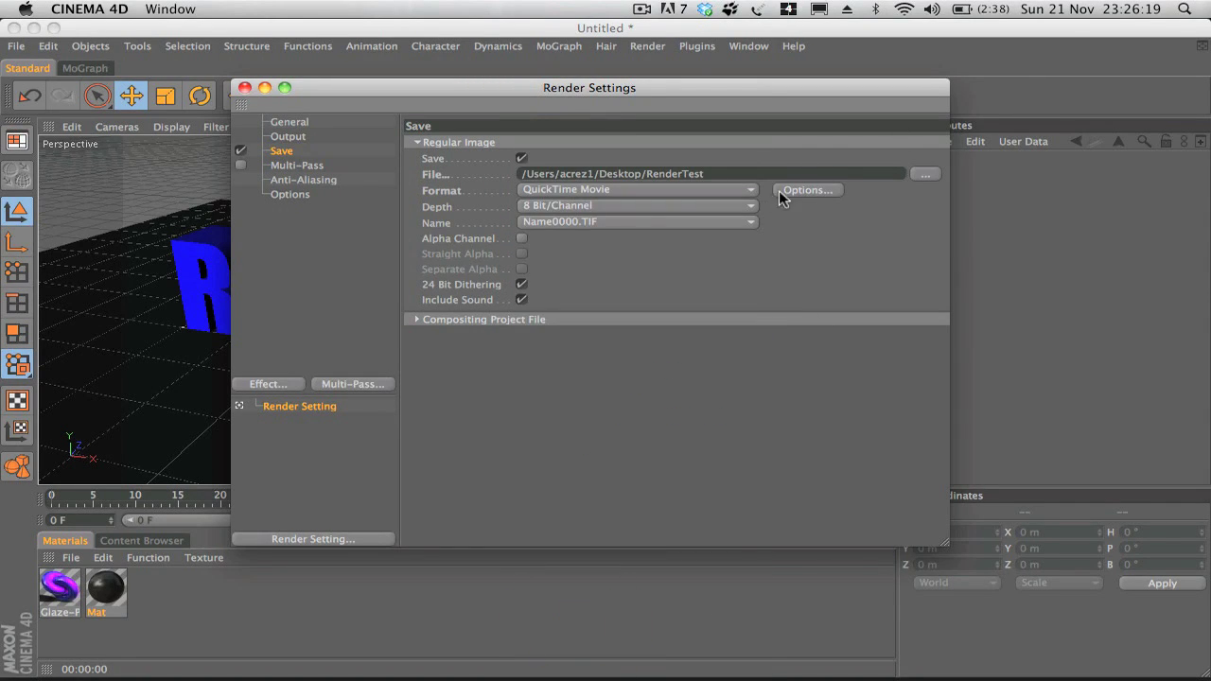
left_click(788, 190)
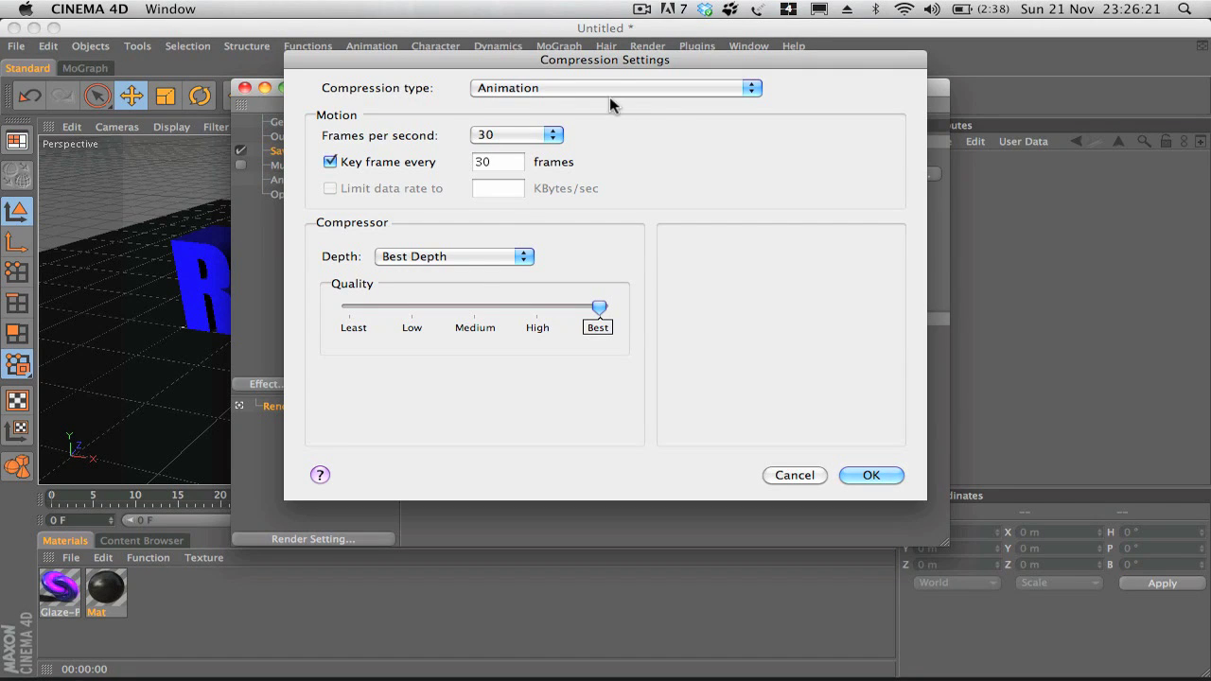
left_click(615, 88)
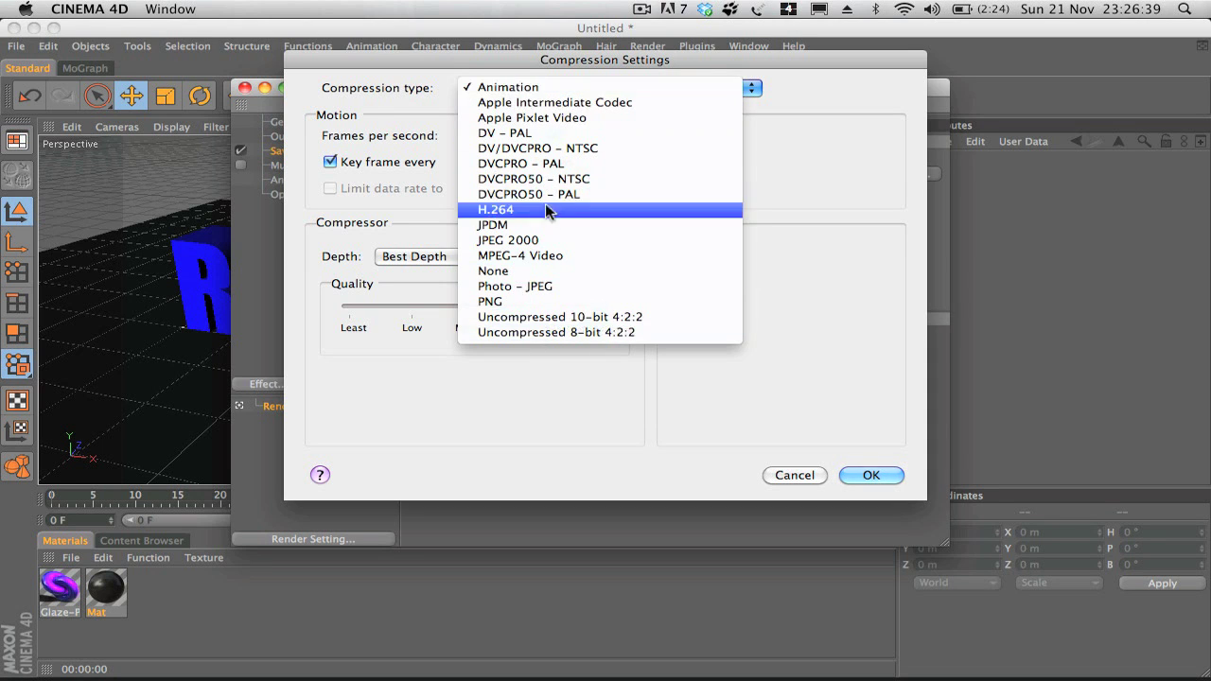
left_click(498, 209)
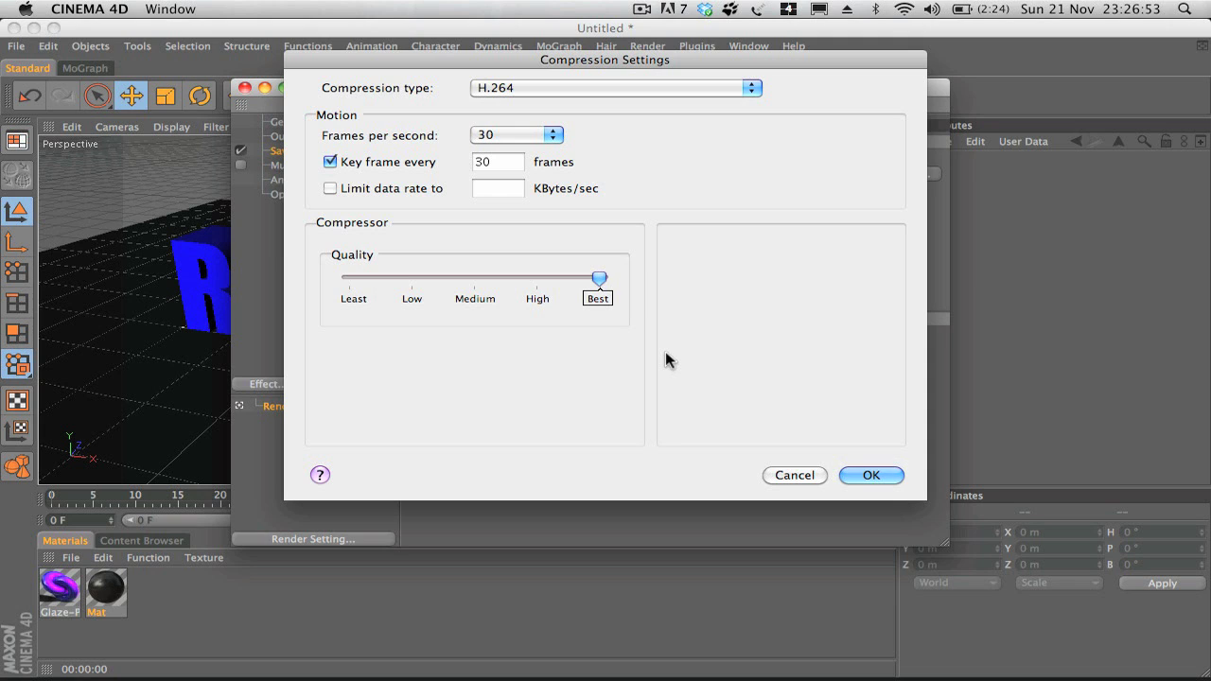
key("Return")
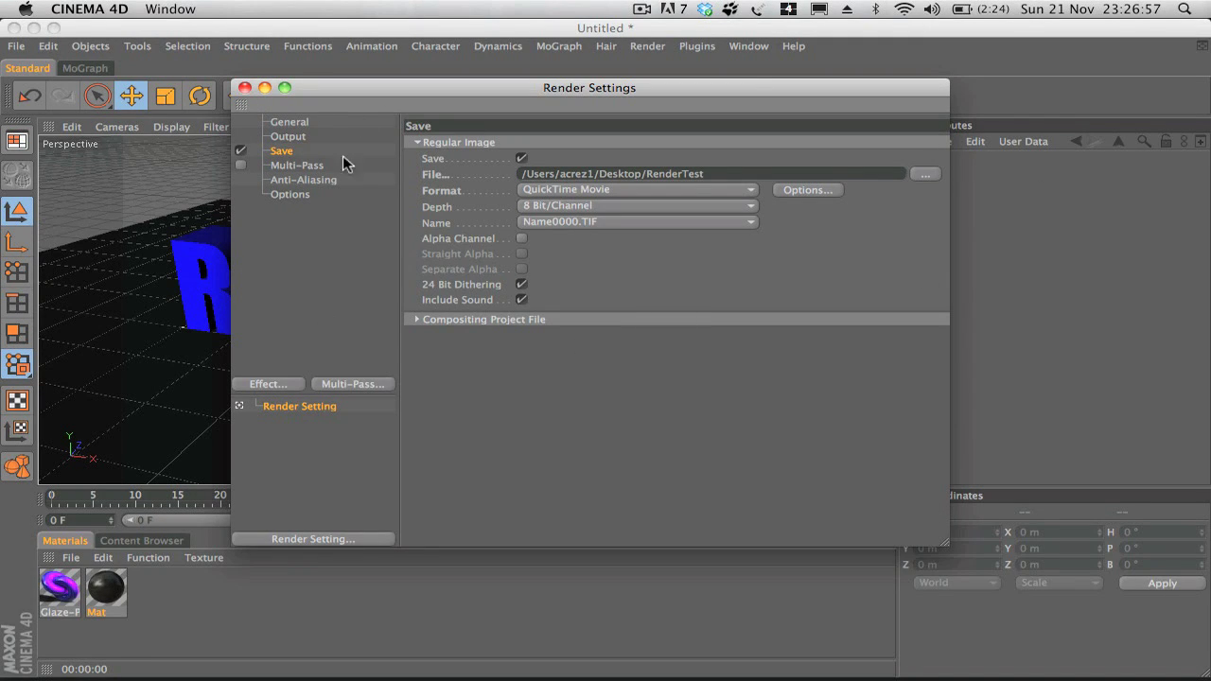
left_click(288, 137)
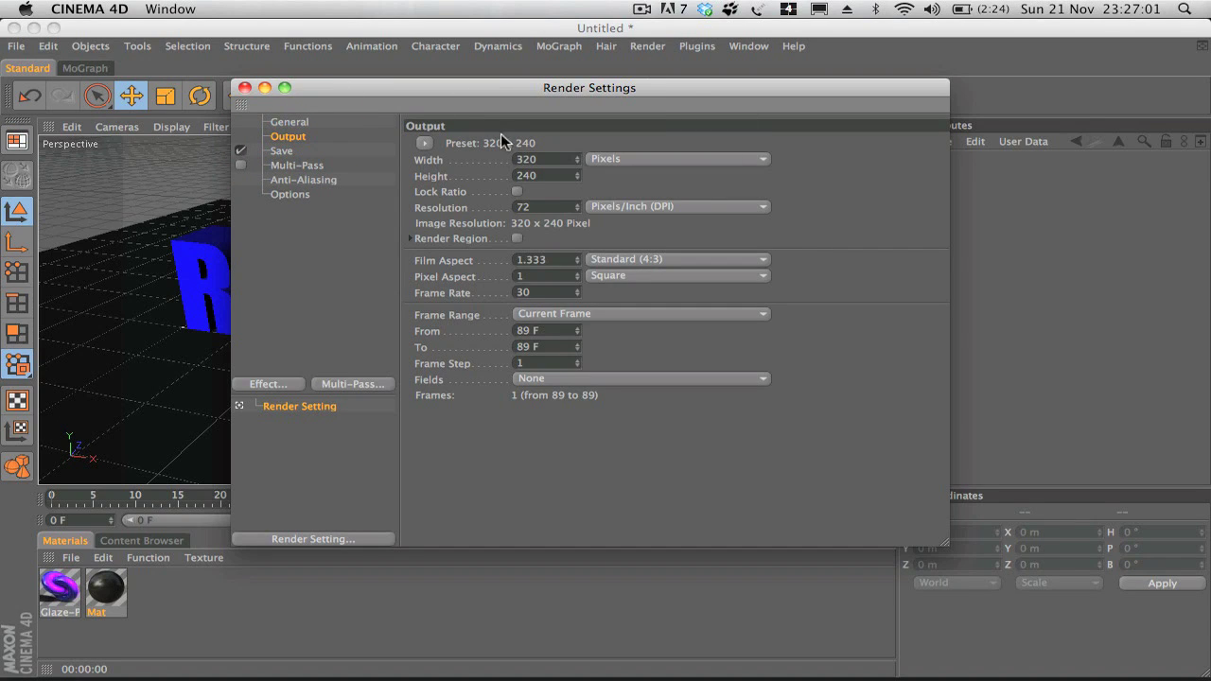
Step: Apply the Film/Video HDV/HDTV 720 25 output preset (1280×720, 25 fps)
left_click(423, 145)
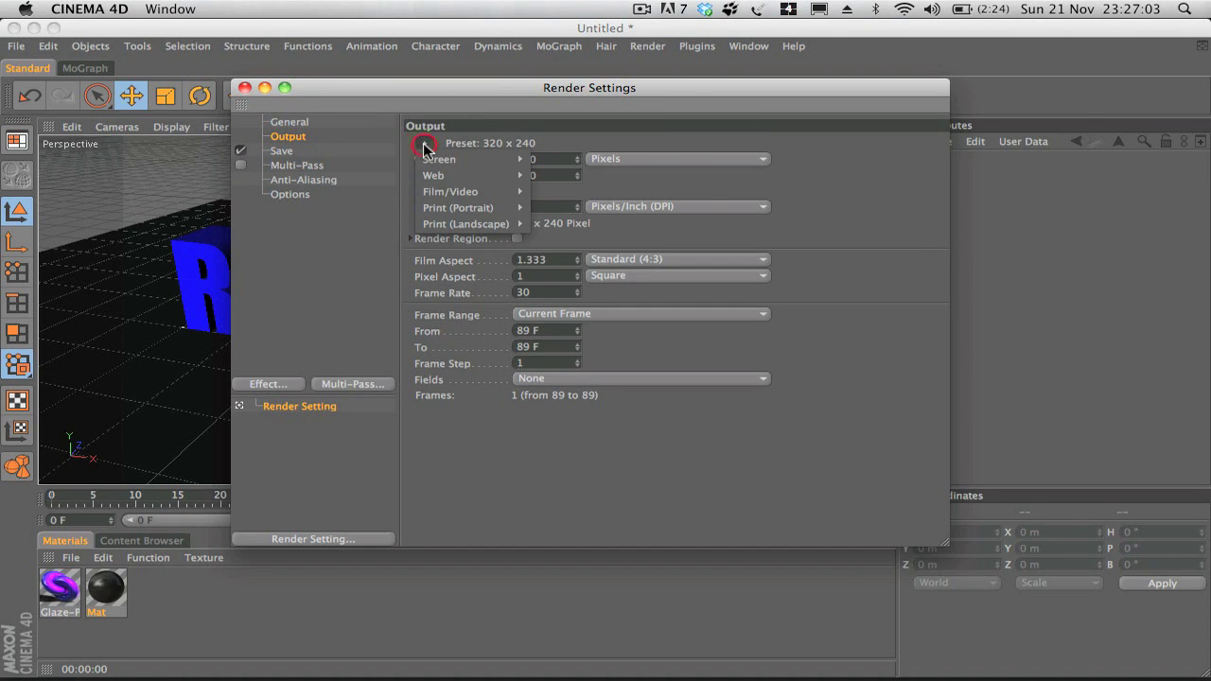
mouse_move(431, 194)
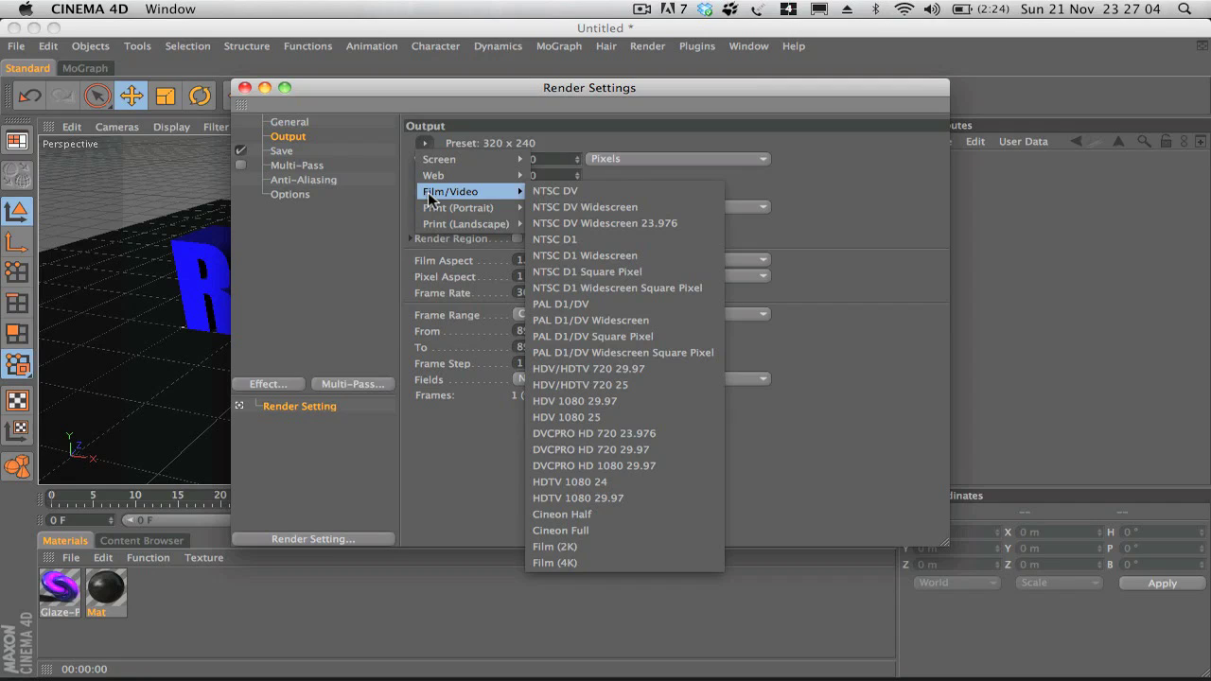
left_click(634, 386)
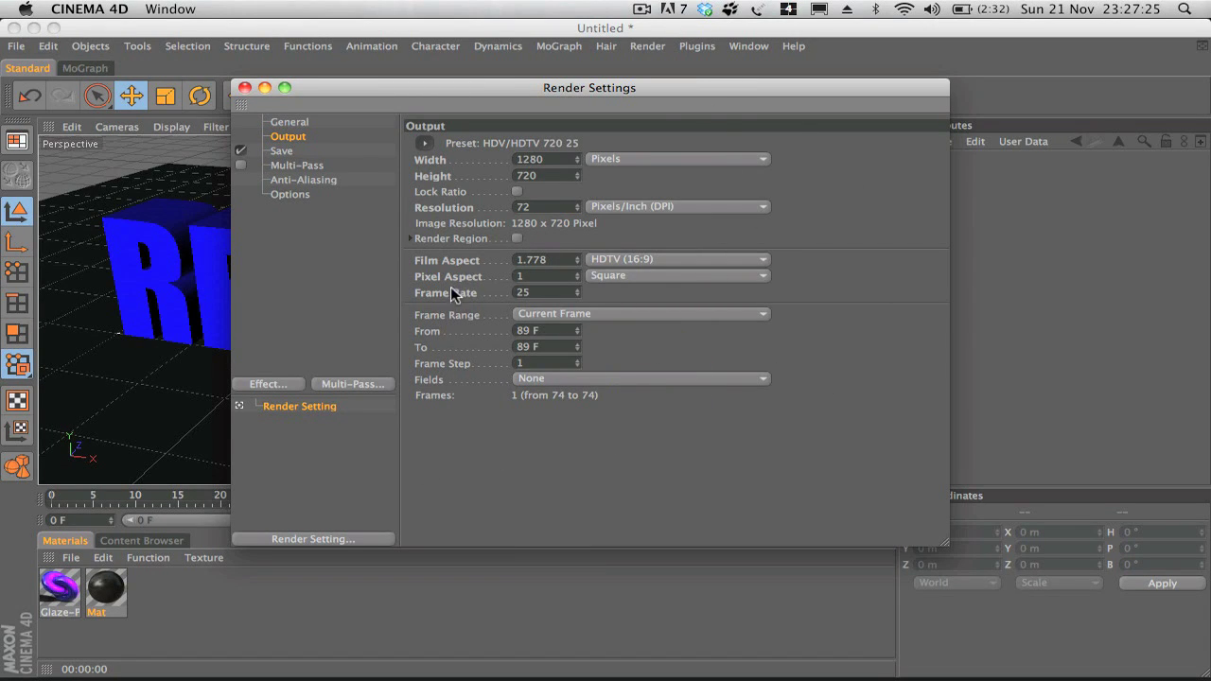
Step: Set the frame range to All Frames (0 F to 90 F), undoing an accidental resolution change
left_click(606, 313)
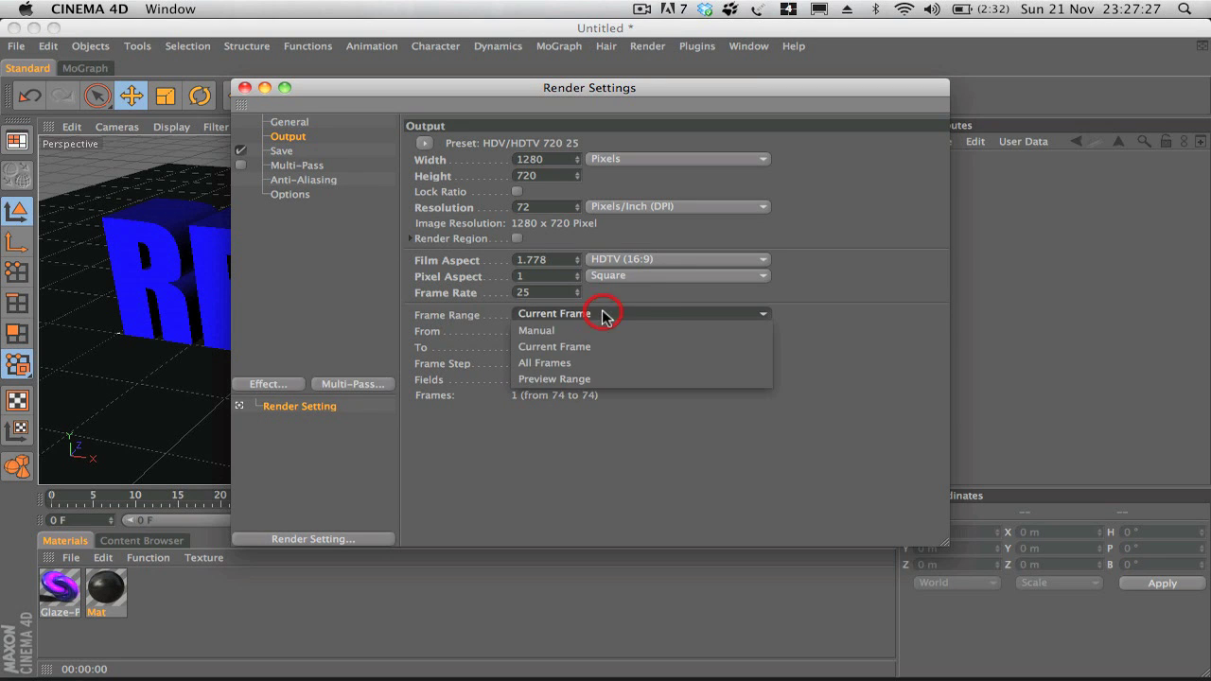
left_click(616, 358)
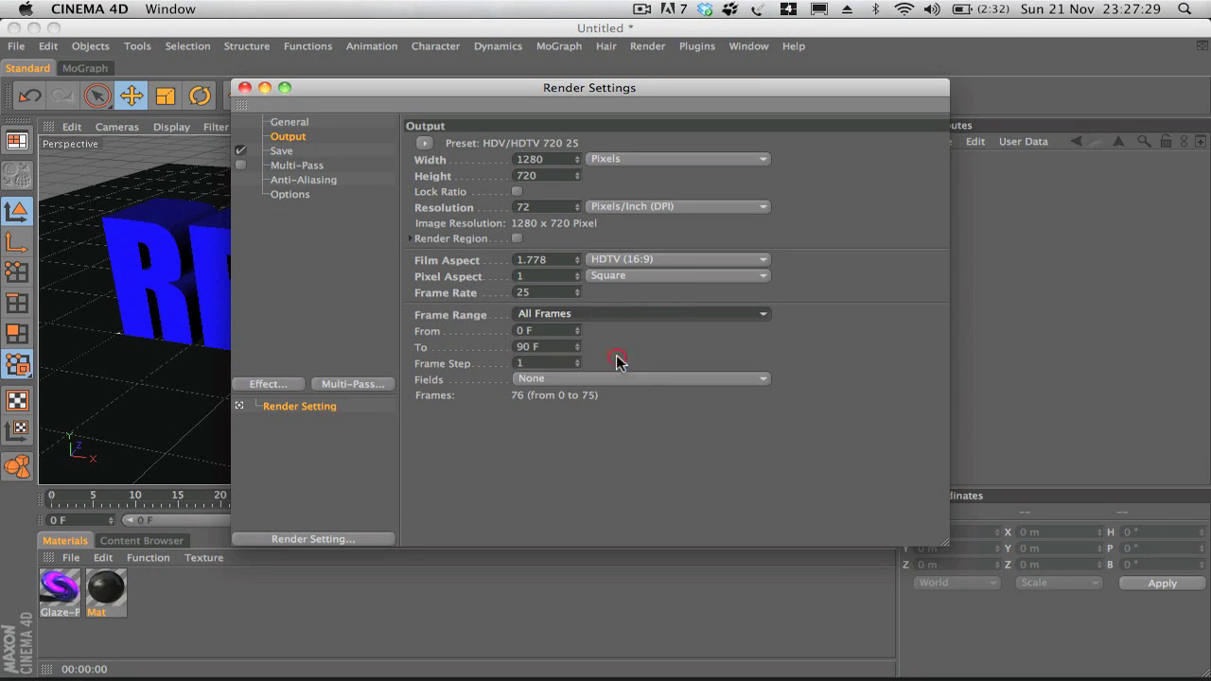
left_click(577, 210)
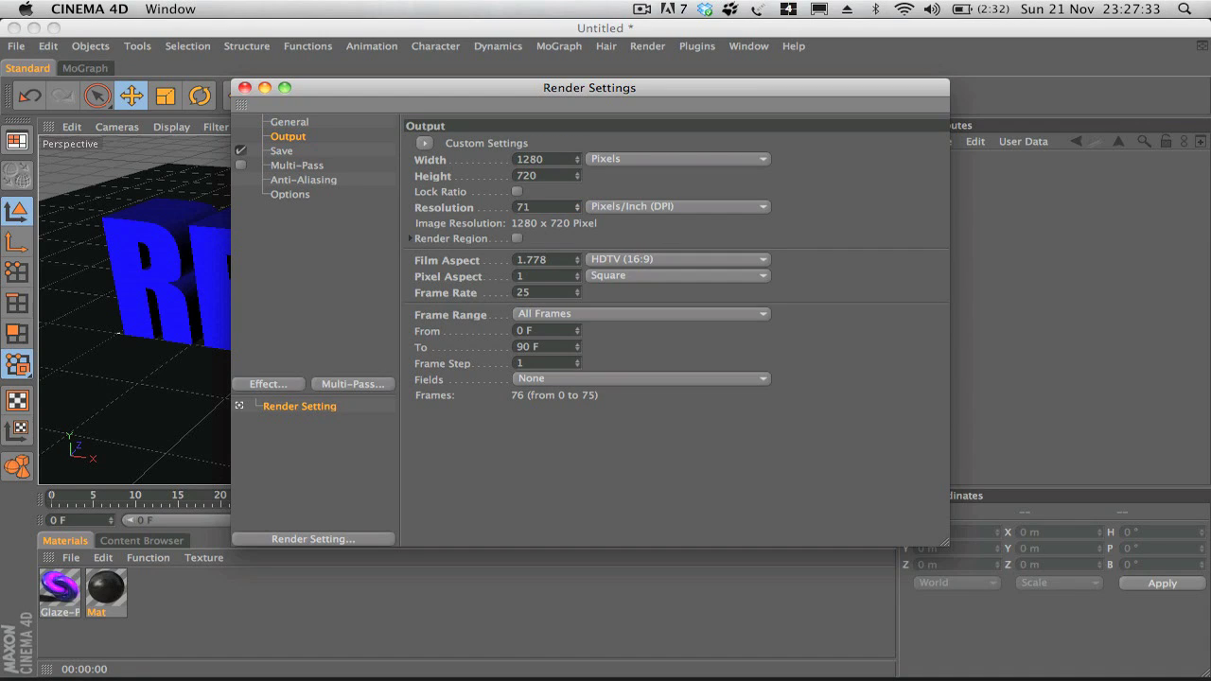
left_click_drag(577, 210, 578, 215)
key("super+z")
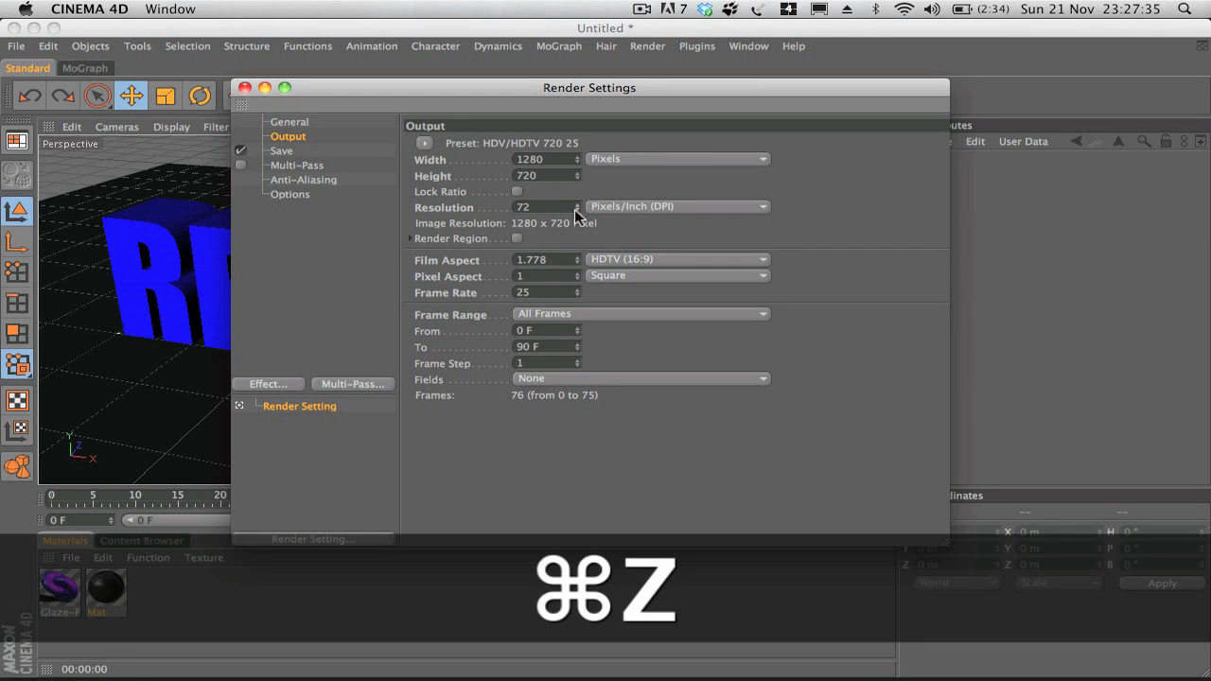
left_click(289, 122)
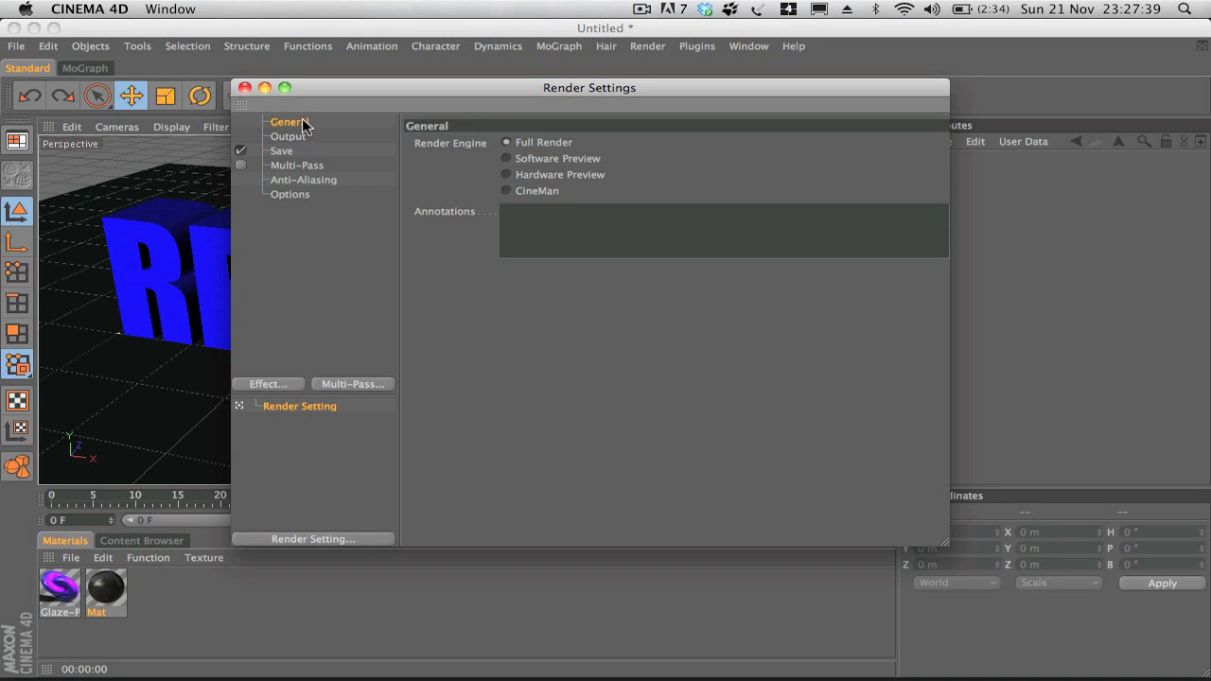
Step: Set anti-aliasing to Best with a 1x1 minimum and 2x2 maximum level
left_click(286, 165)
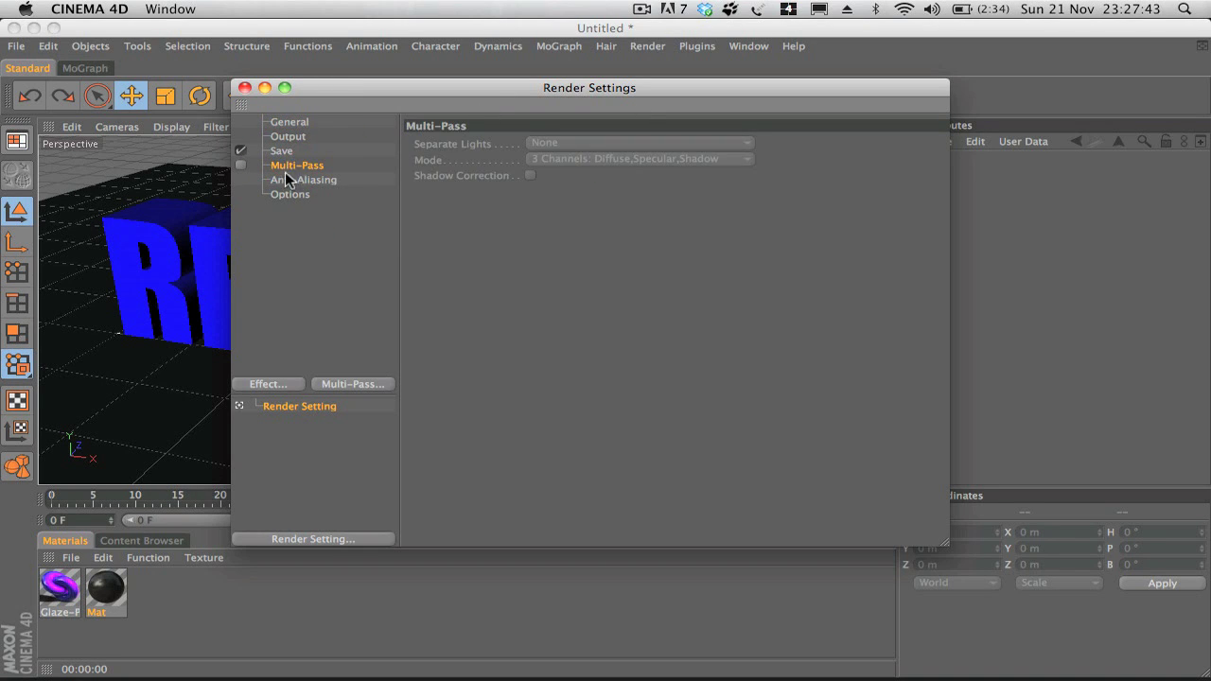
left_click(291, 179)
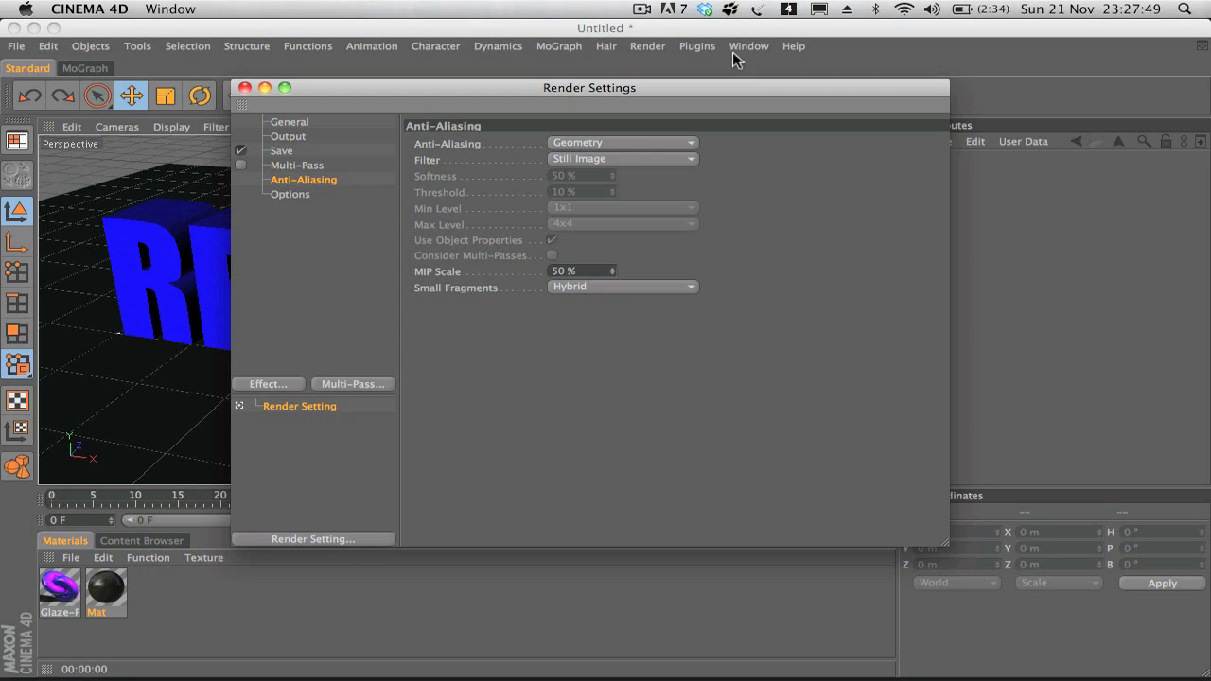
left_click(645, 143)
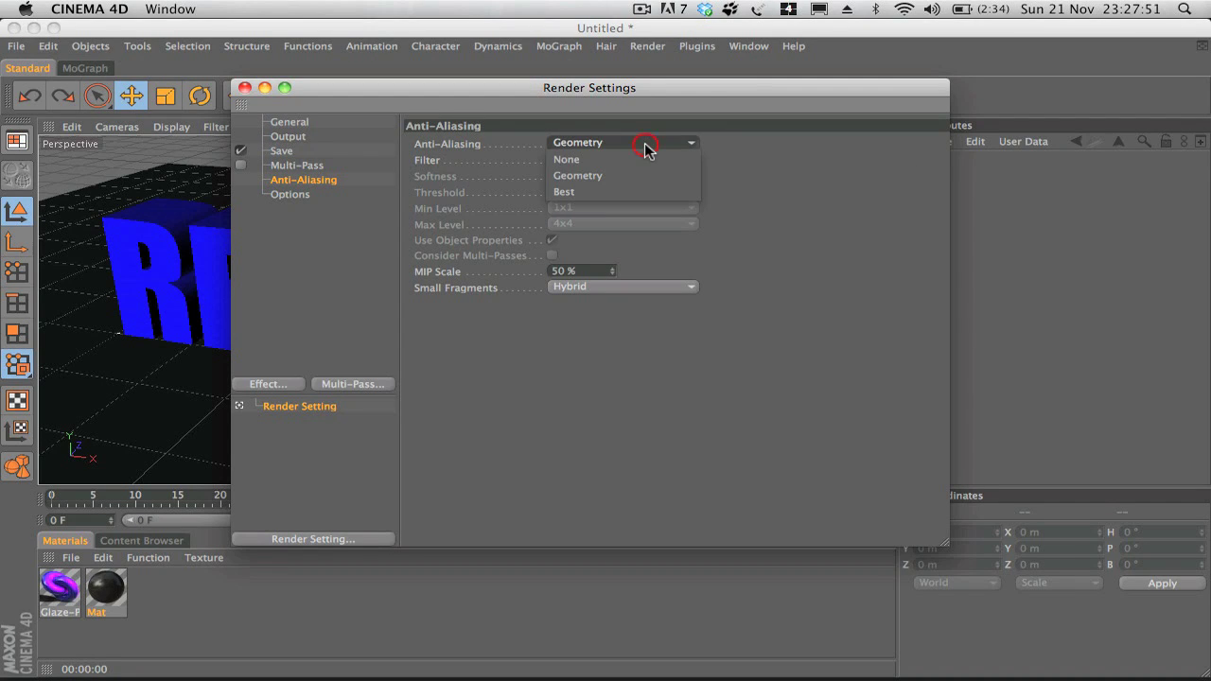
left_click(566, 192)
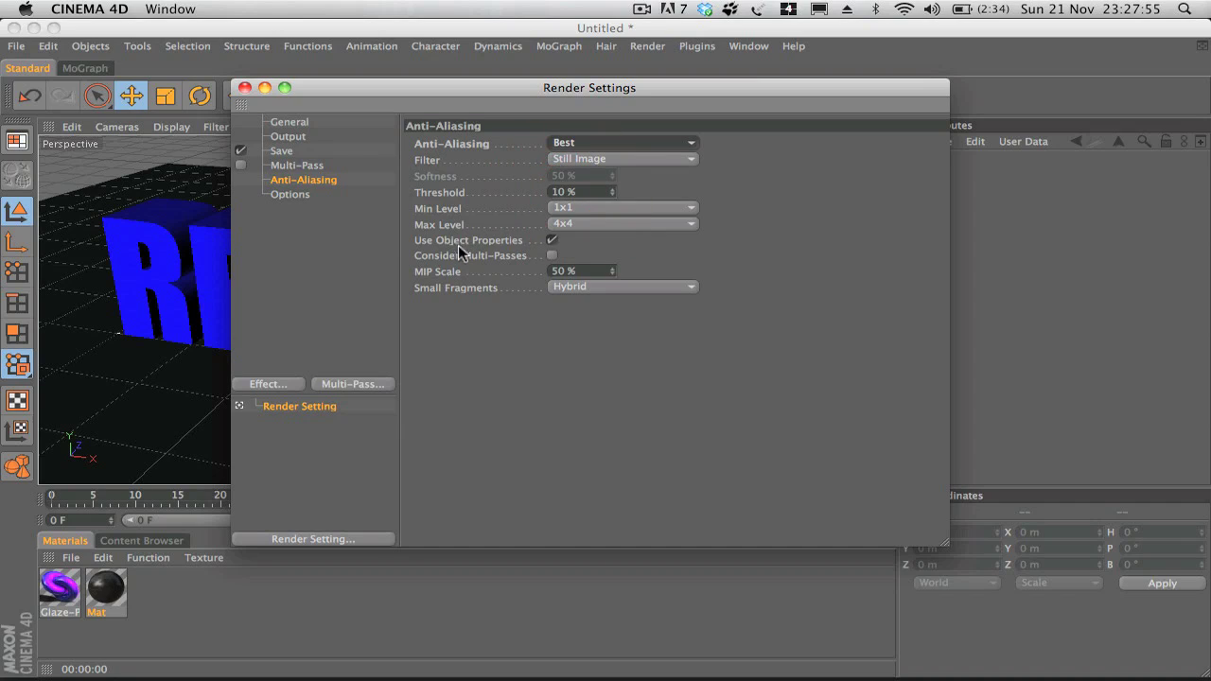
left_click(593, 226)
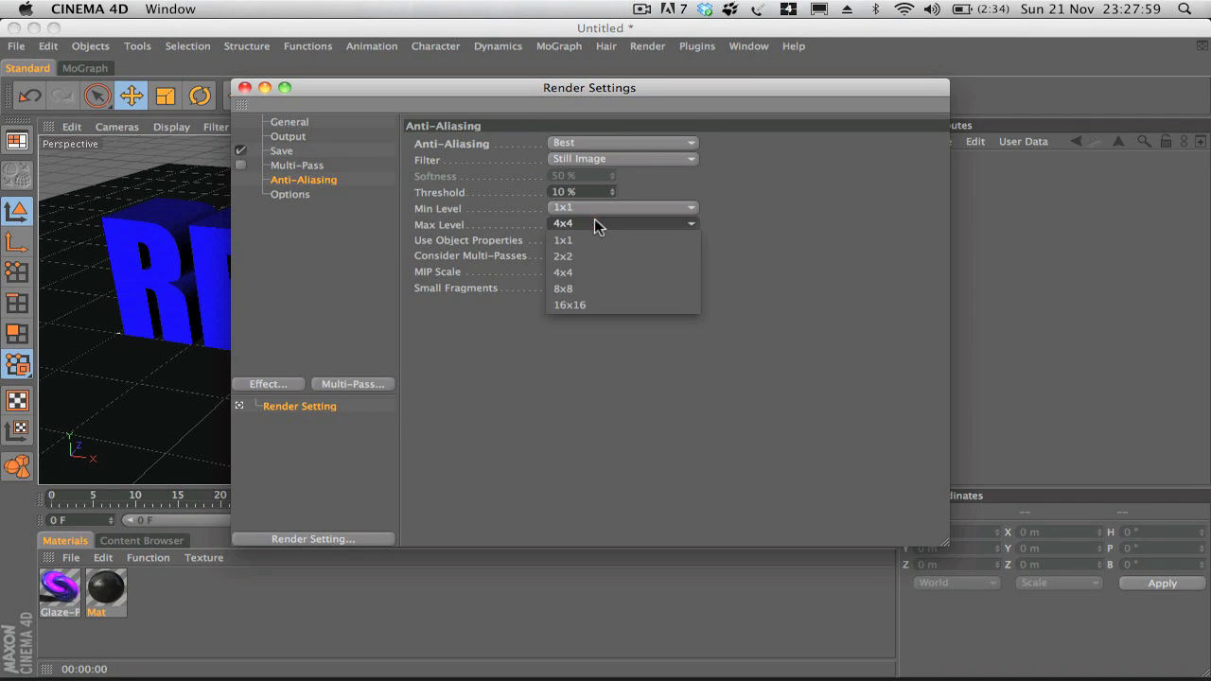
left_click(586, 255)
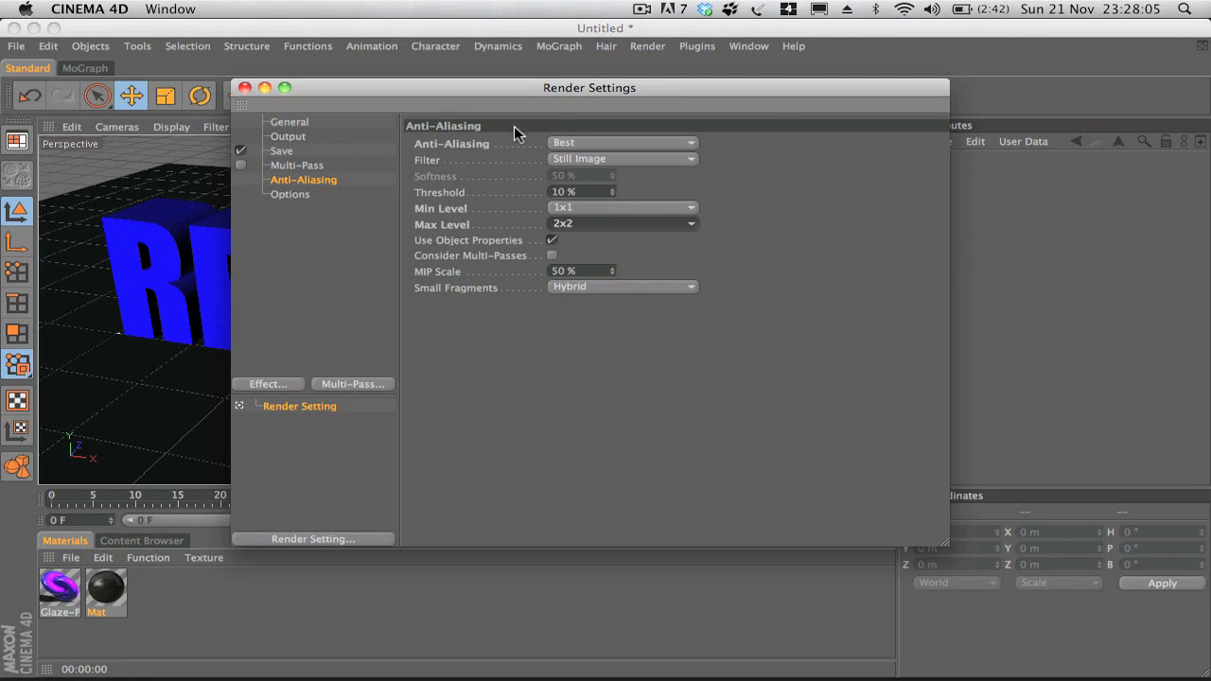
left_click(648, 225)
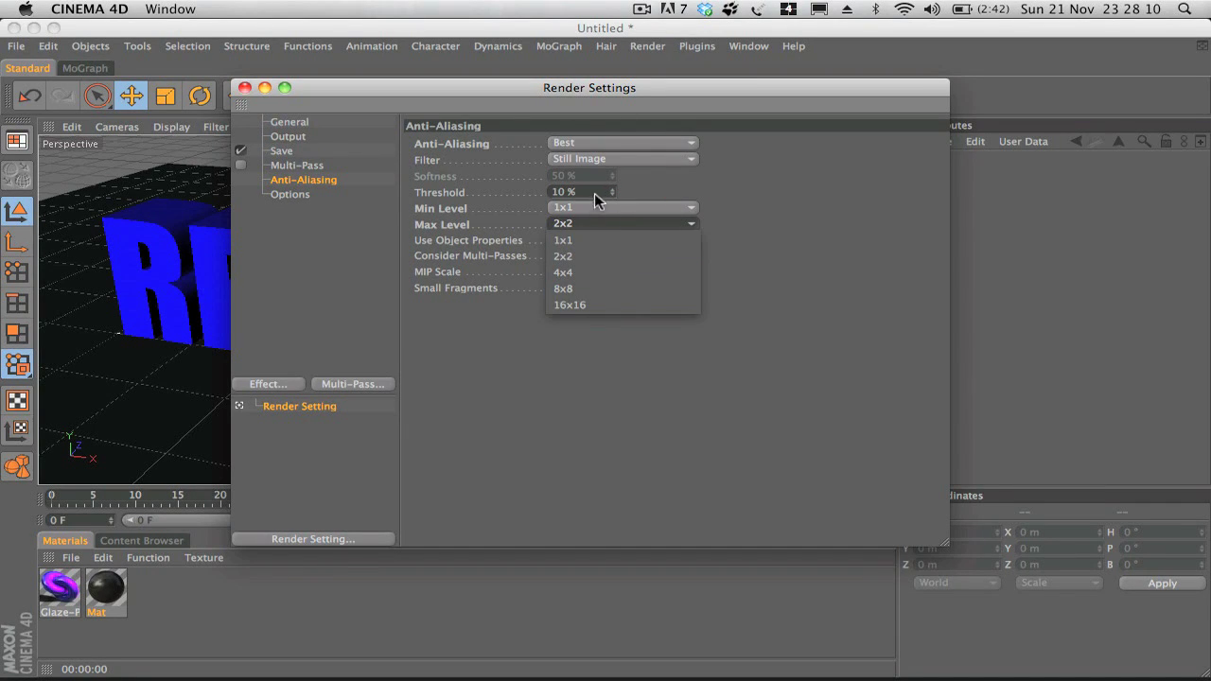
left_click(631, 241)
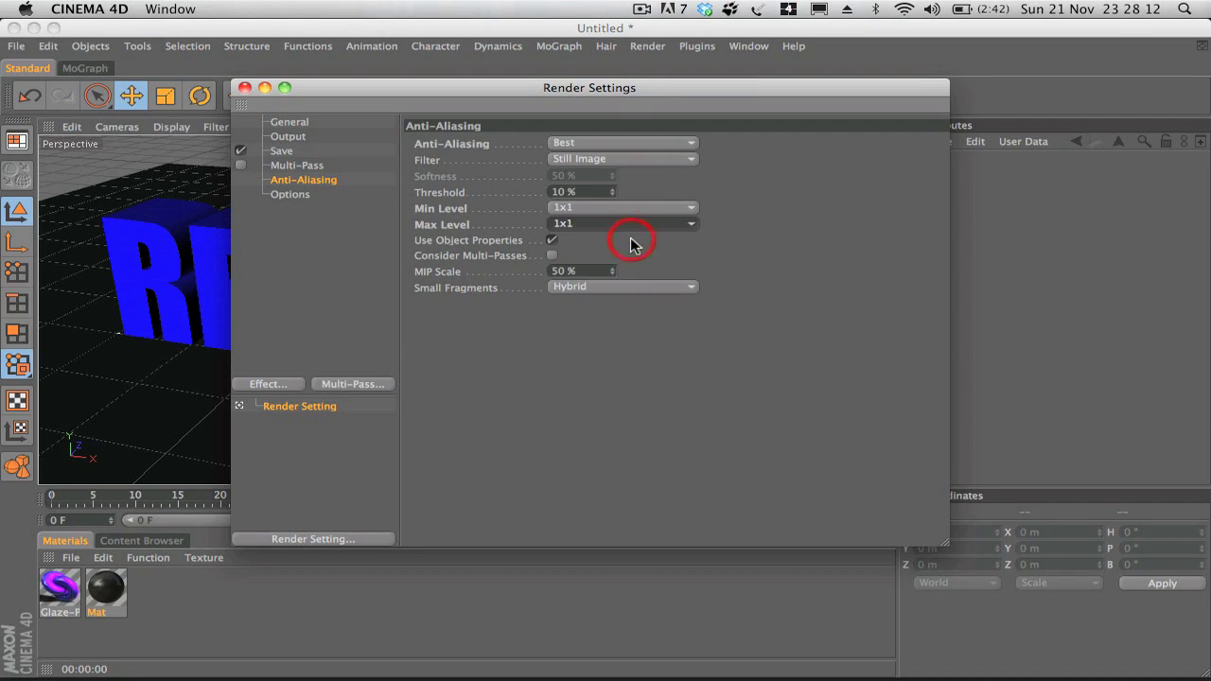
left_click(609, 225)
left_click(592, 245)
left_click(603, 224)
left_click(590, 259)
left_click(290, 194)
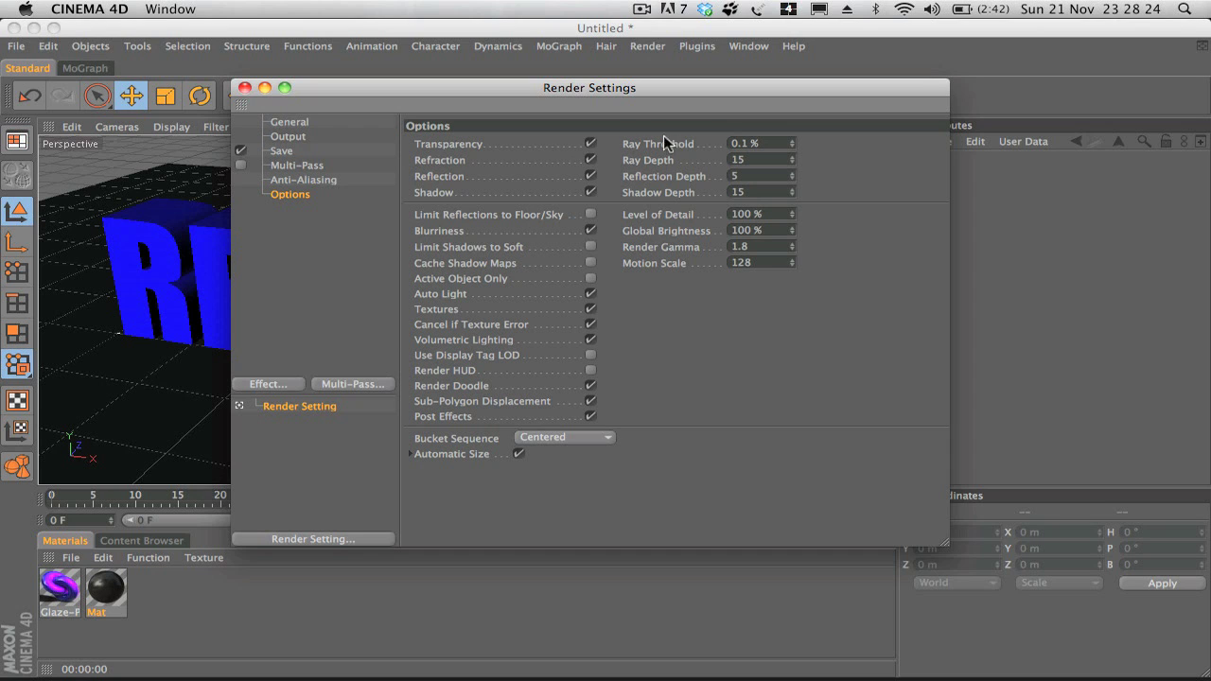
Step: Review the Render Settings pages, ending on Save with QuickTime Movie output to RenderTest
left_click(328, 179)
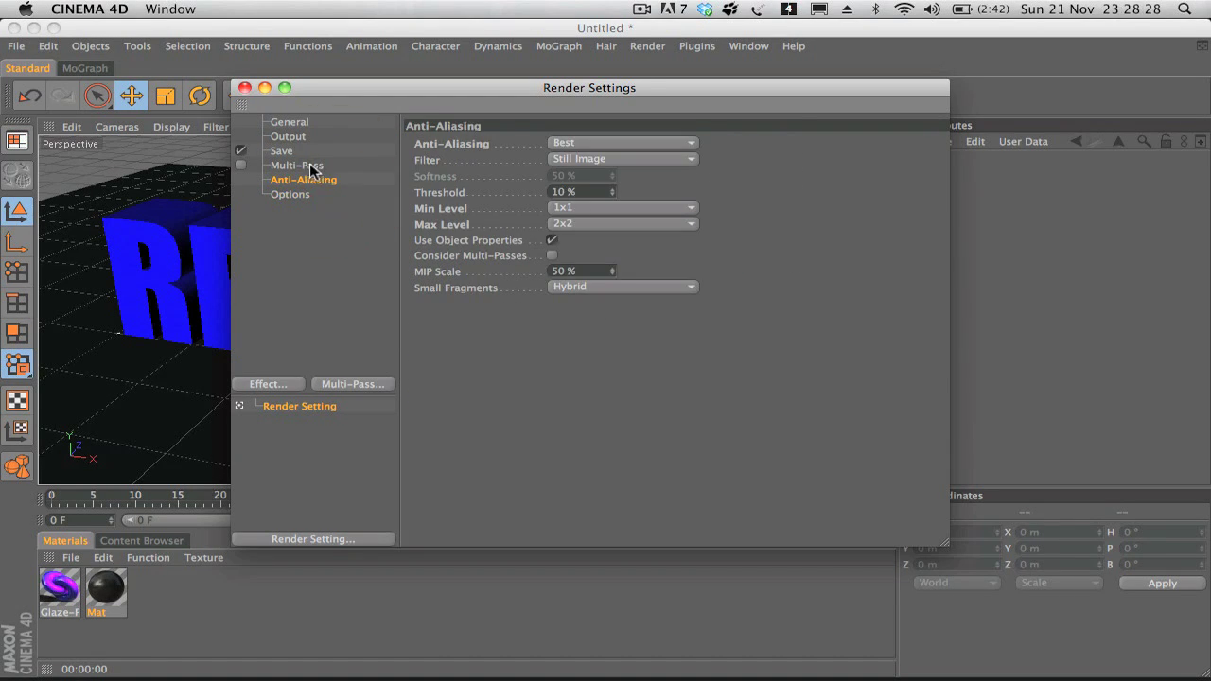
left_click(311, 169)
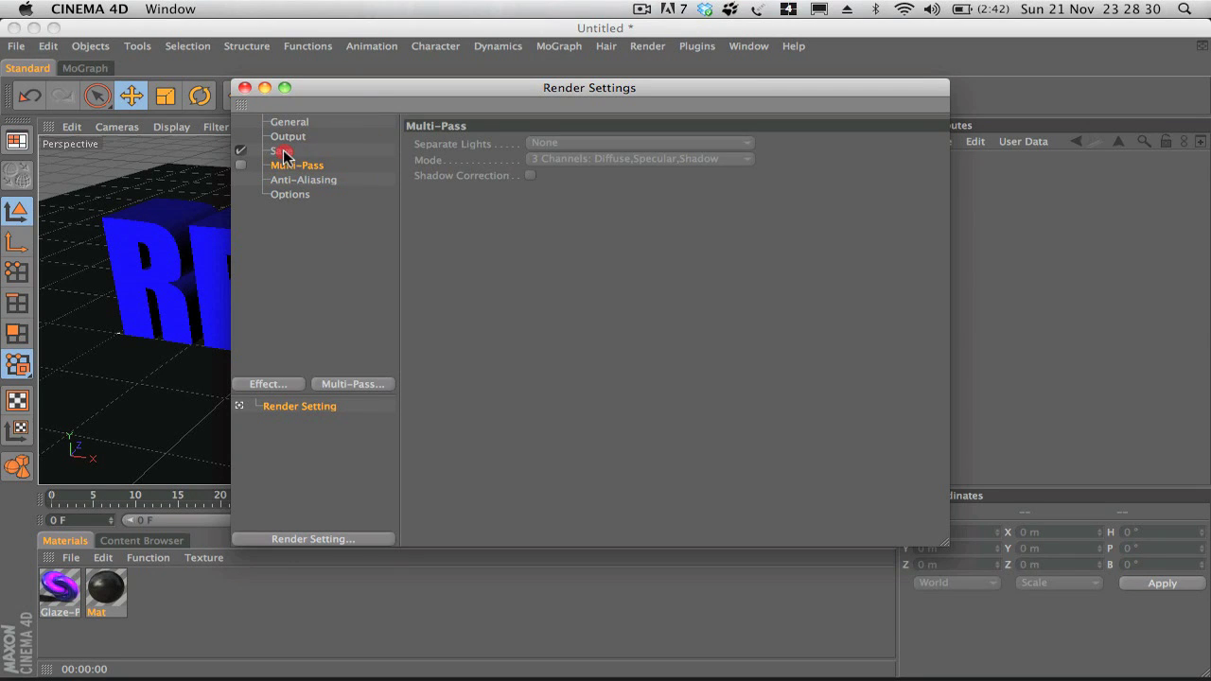
left_click(283, 154)
left_click(282, 140)
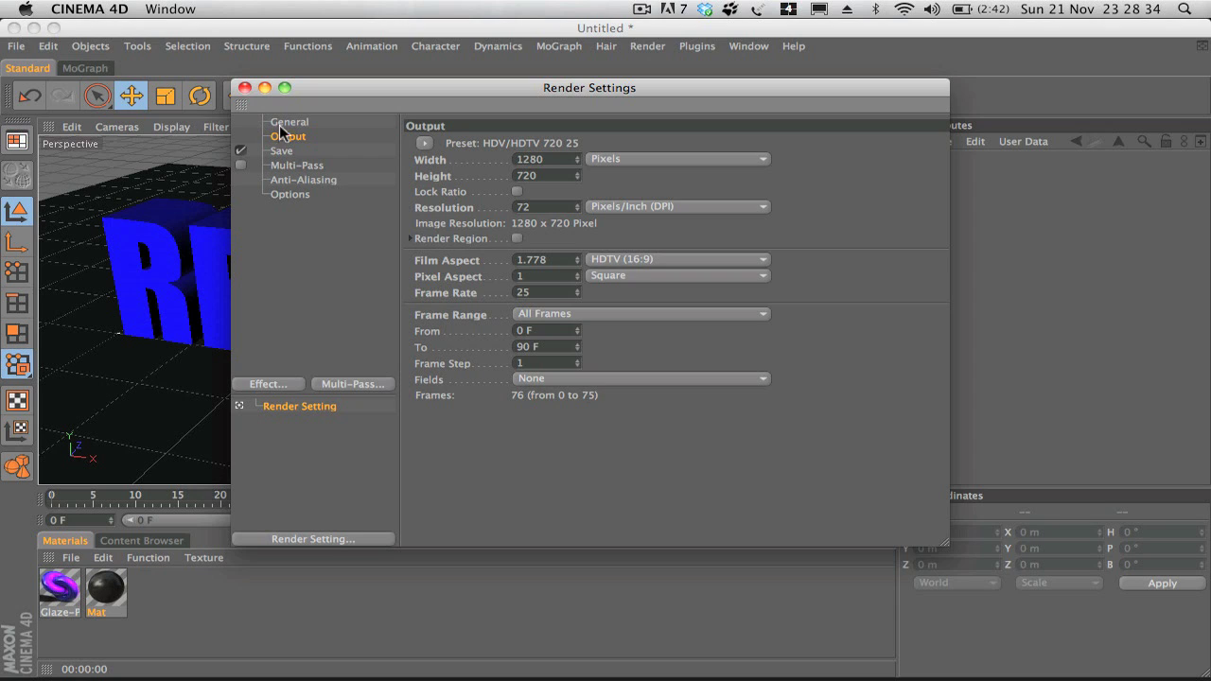
left_click(280, 126)
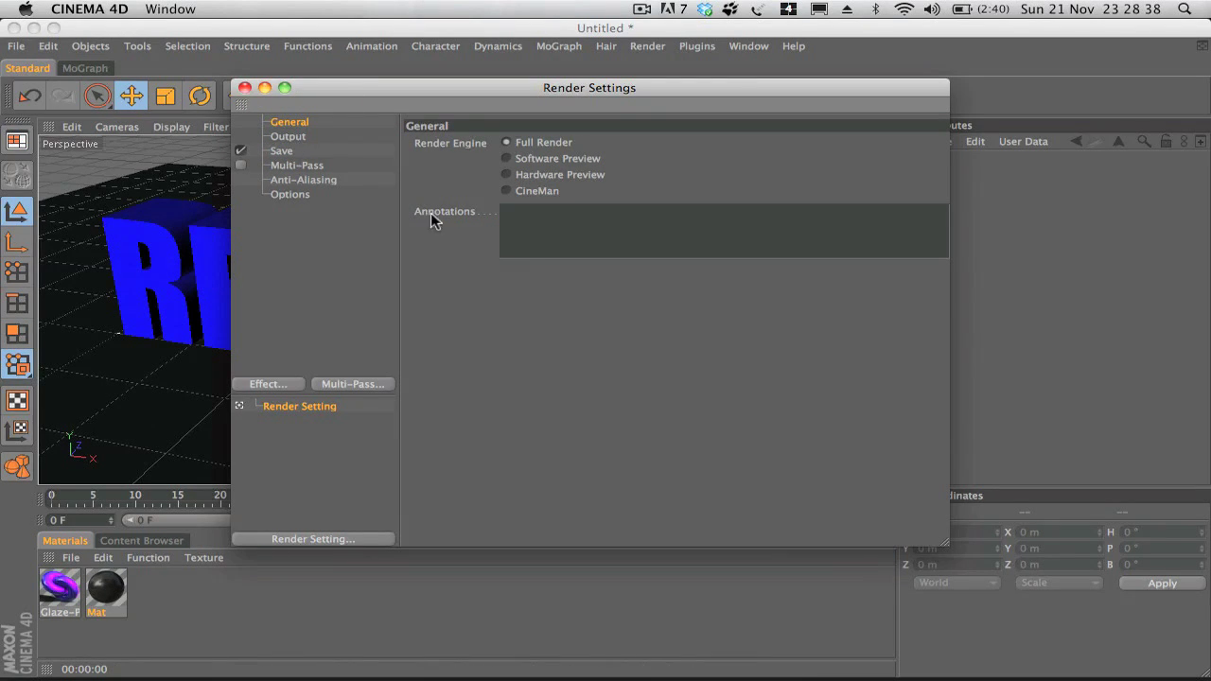
left_click(286, 139)
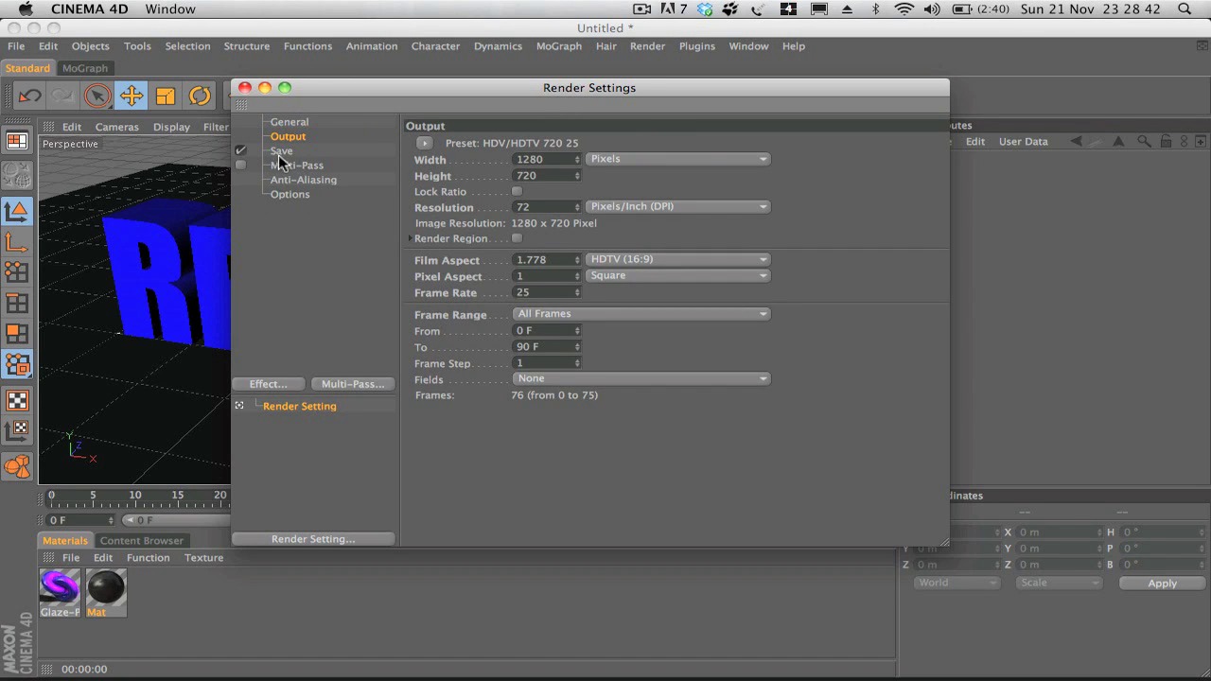
left_click(281, 153)
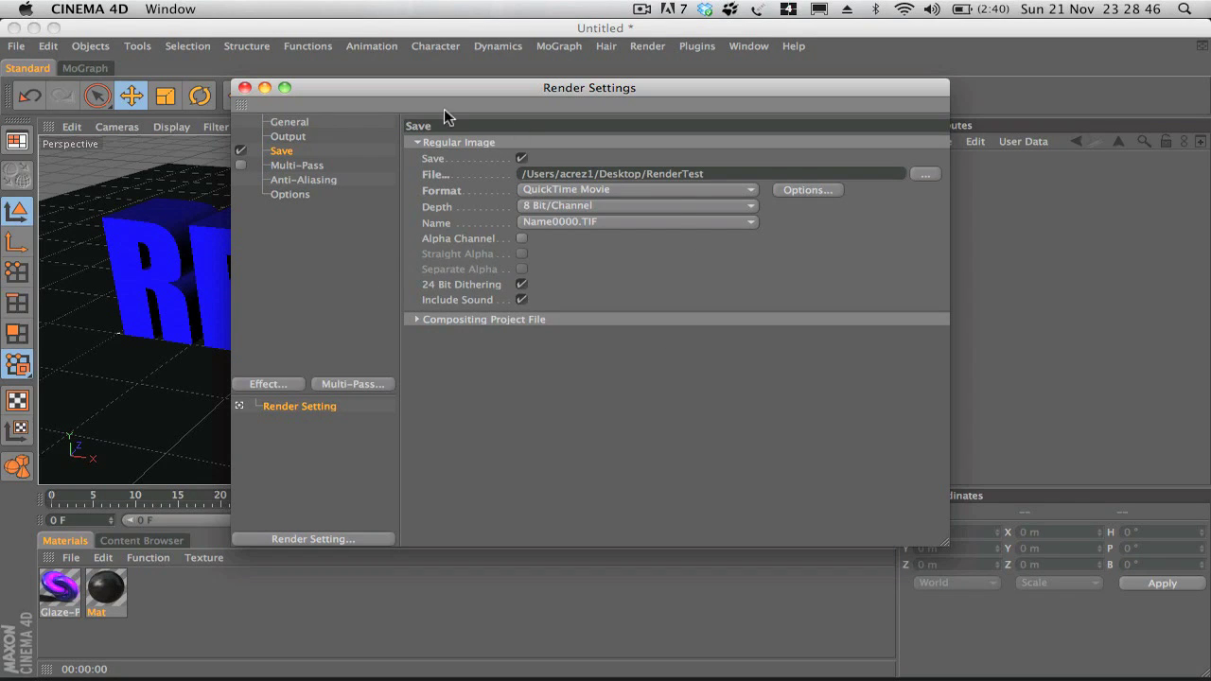
Step: Close Render Settings, rewind to frame 0 and render the animation in the Picture Viewer
left_click(244, 87)
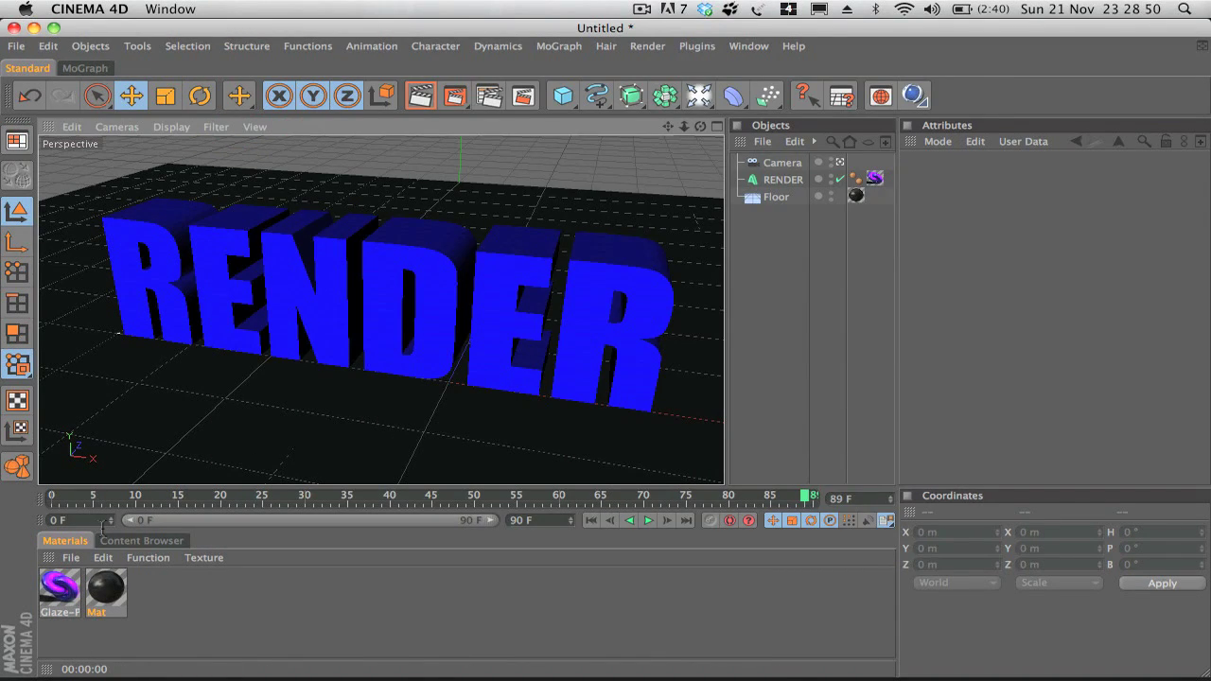
left_click(118, 499)
left_click(52, 496)
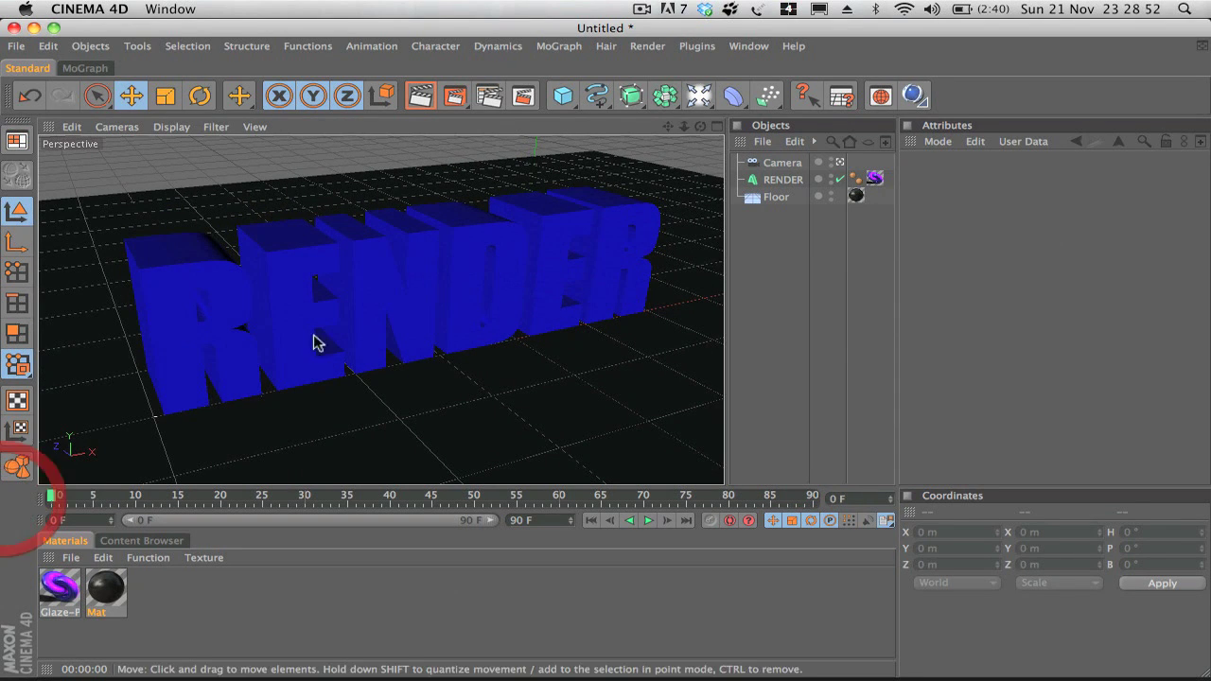
left_click(458, 97)
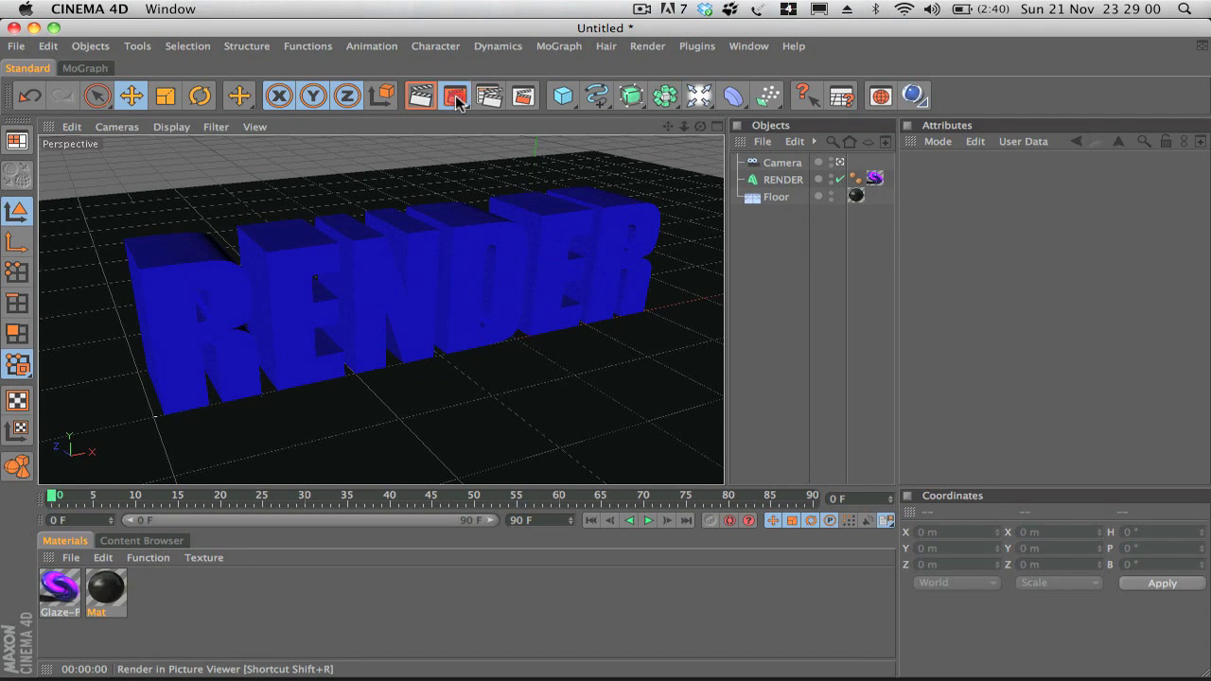